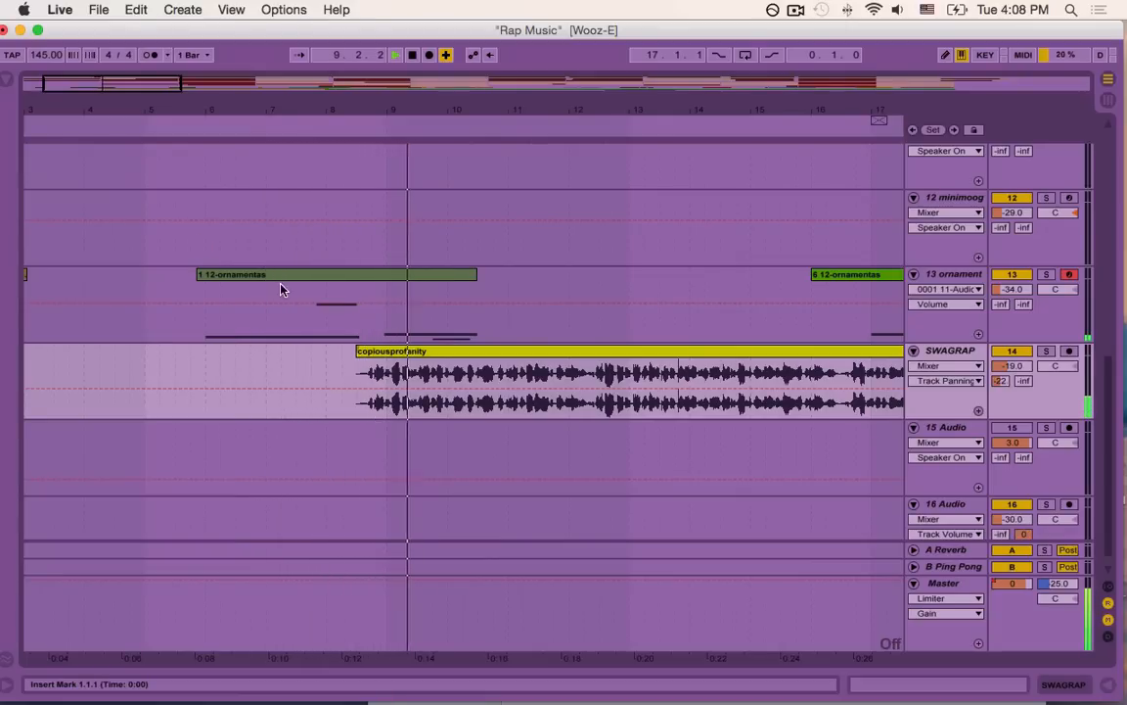
Stop playback, turn on grid snapping, and move the copiousprofanity clip on the SWAGRAP track to start at bar 9.
{"action": "key", "text": "space"}
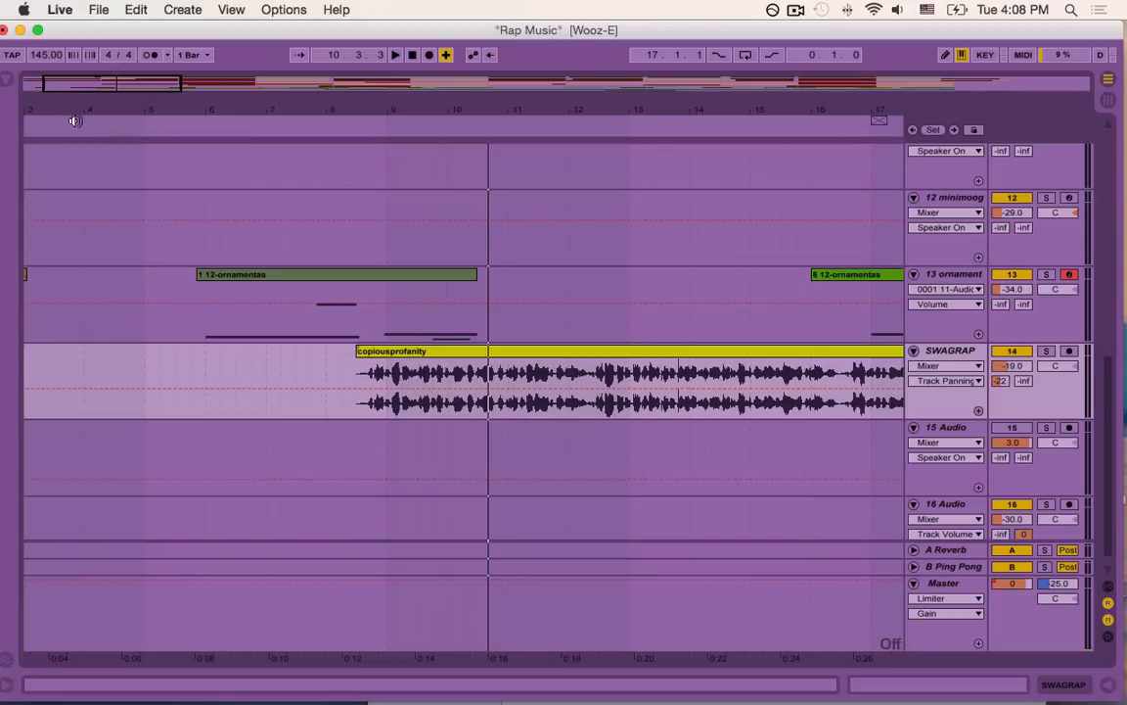
{"action": "left_click_drag", "start_coordinate": [67, 87], "coordinate": [68, 99]}
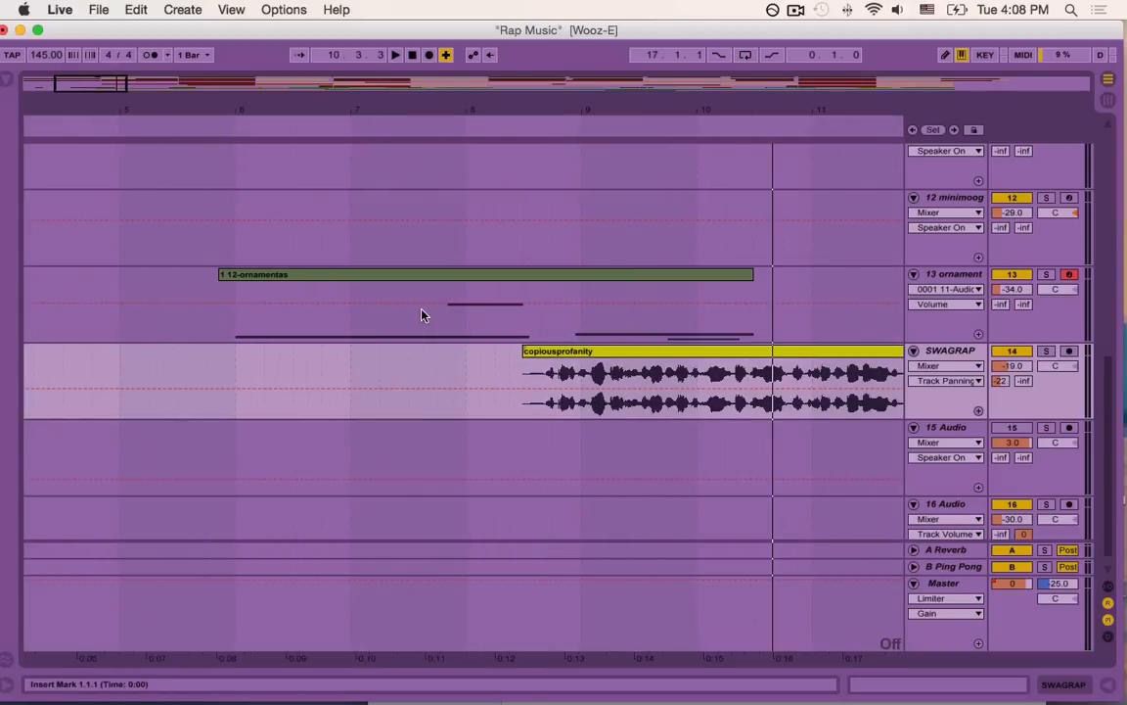
{"action": "scroll", "coordinate": [422, 314], "scroll_direction": "right", "scroll_amount": 3}
{"action": "scroll", "coordinate": [423, 315], "scroll_direction": "right", "scroll_amount": 1}
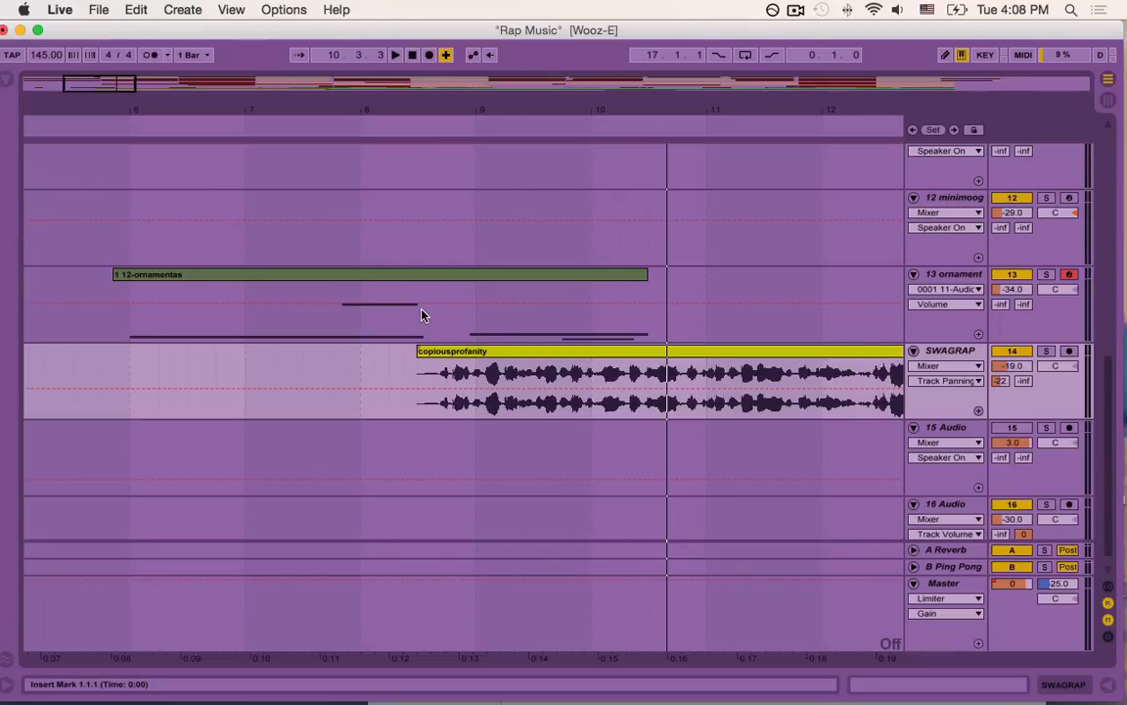
{"action": "left_click", "coordinate": [386, 373]}
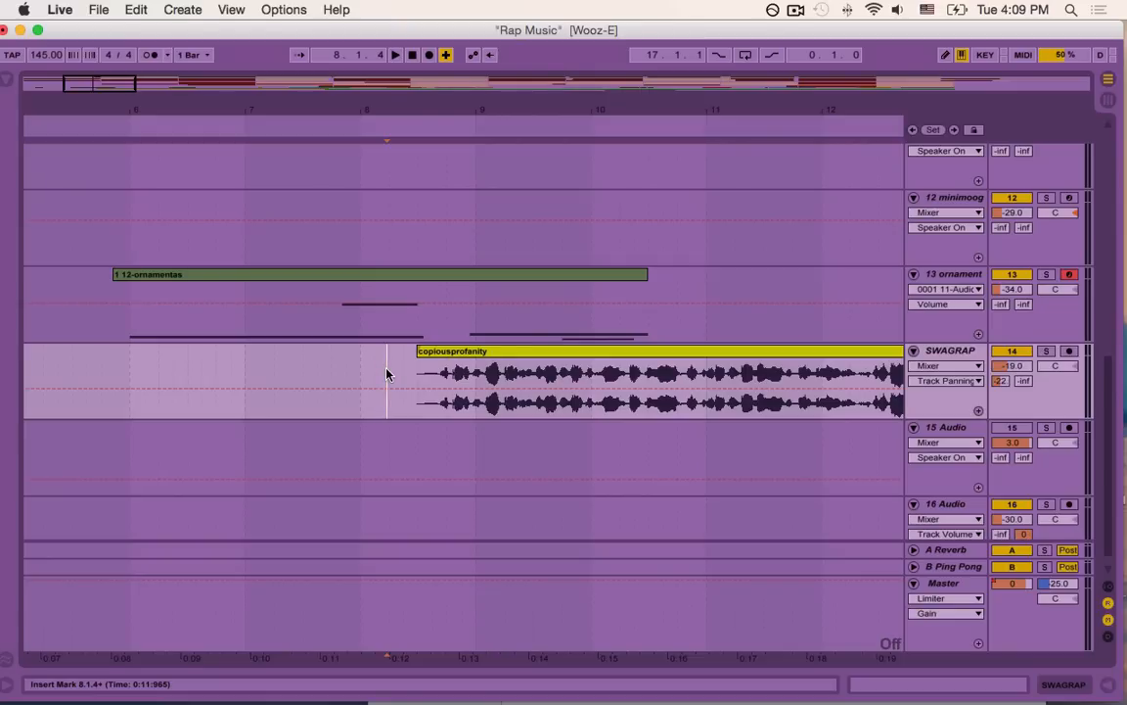
{"action": "key", "text": "super+4"}
{"action": "scroll", "coordinate": [391, 373], "scroll_direction": "right", "scroll_amount": 2}
{"action": "left_click_drag", "start_coordinate": [401, 370], "coordinate": [458, 370]}
Play the arrangement from just before bar 9 to check the timing of the vocal clip's opening.
{"action": "left_click", "coordinate": [398, 377]}
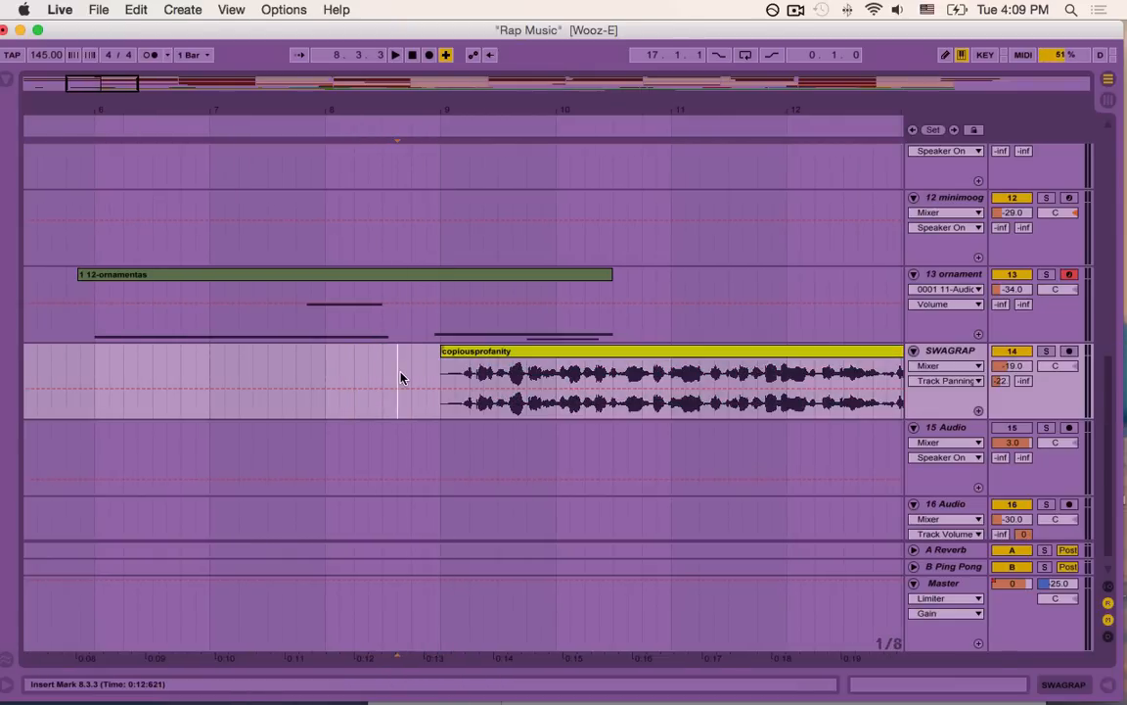
{"action": "scroll", "coordinate": [402, 377], "scroll_direction": "right", "scroll_amount": 1}
{"action": "left_click", "coordinate": [402, 377]}
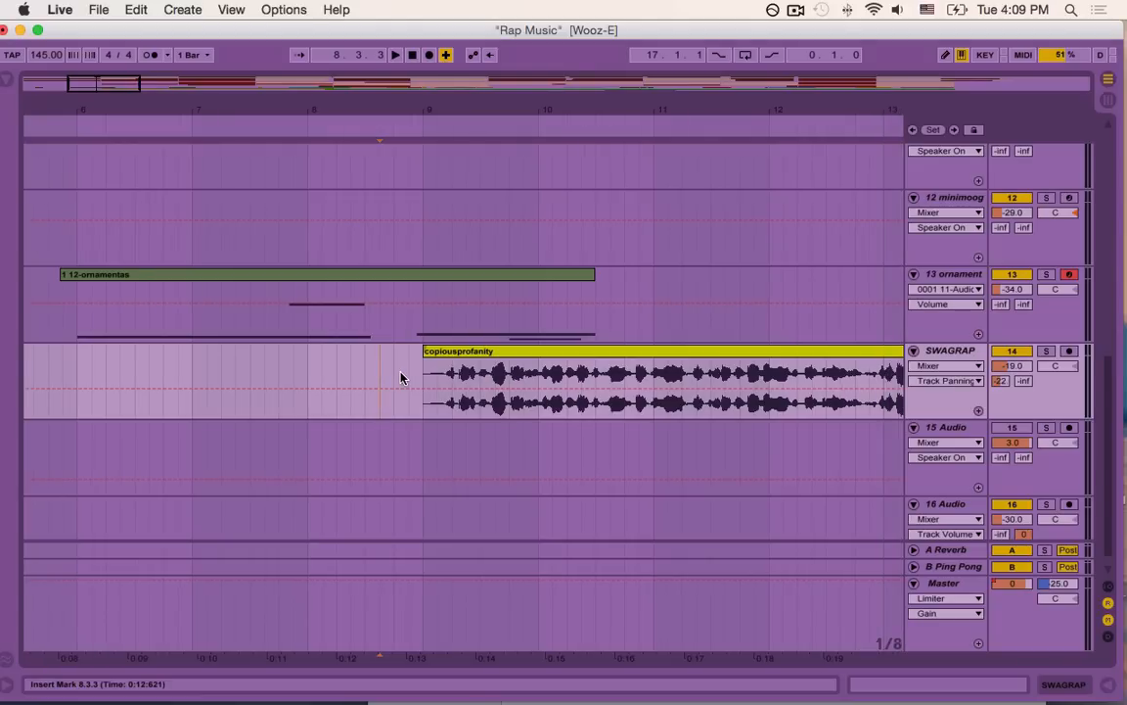
{"action": "key", "text": "space"}
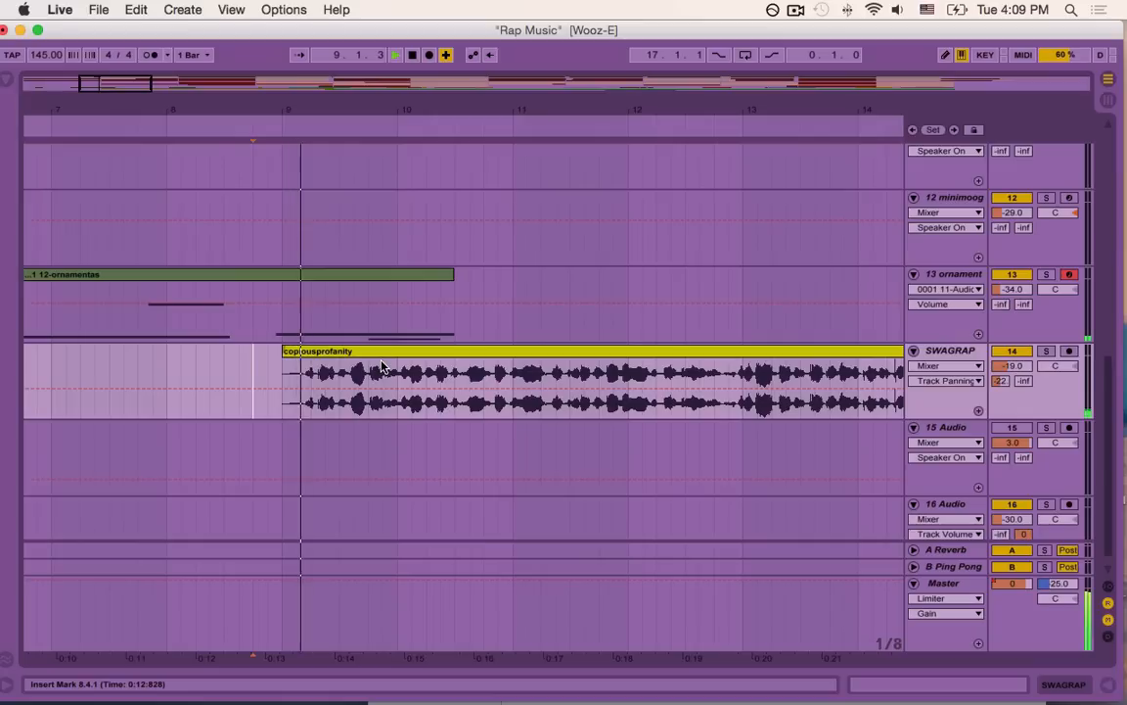
{"action": "left_click_drag", "start_coordinate": [103, 84], "coordinate": [232, 237]}
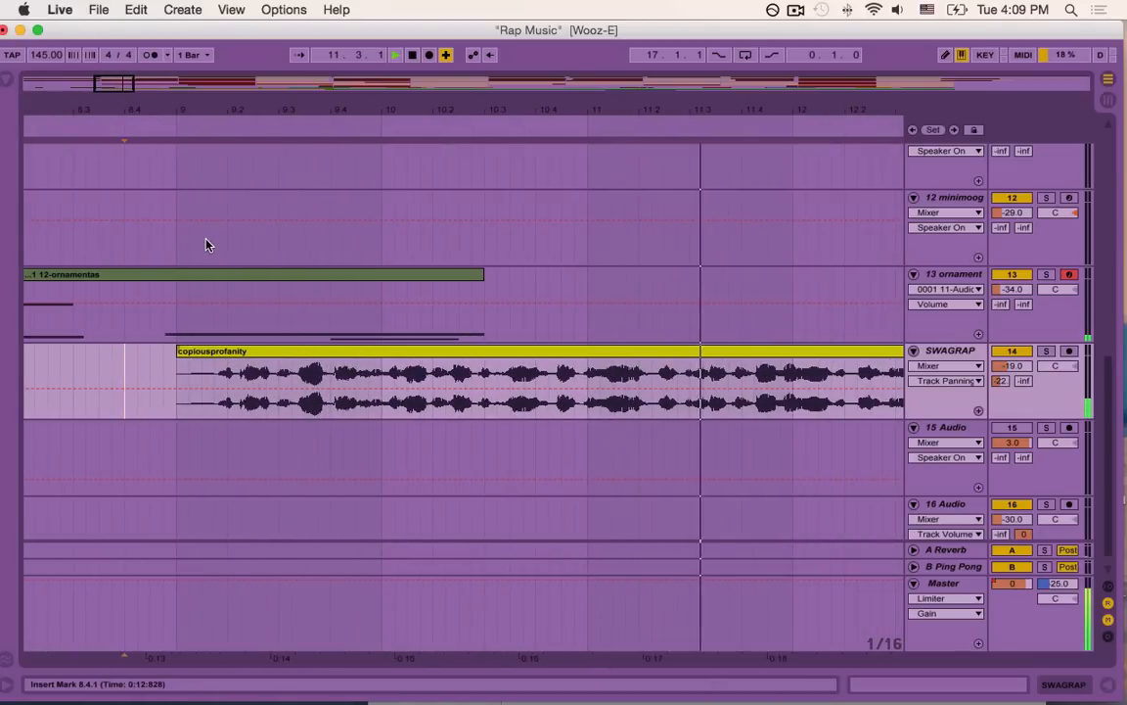
{"action": "key", "text": "space"}
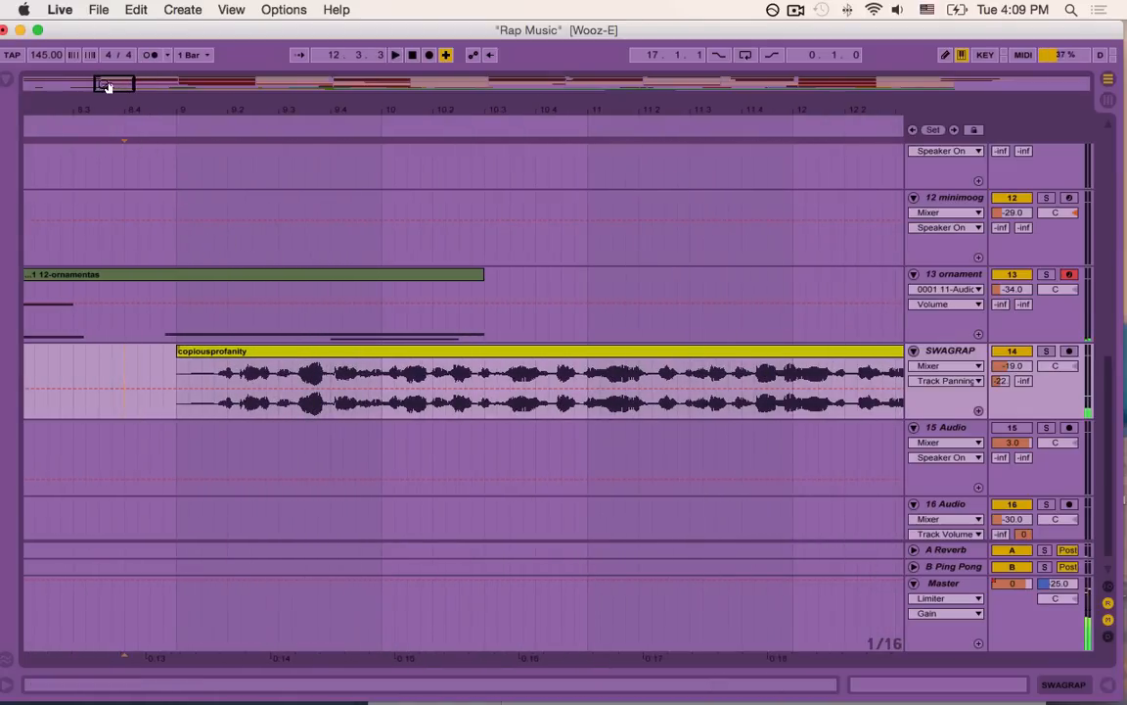
Move the copiousprofanity clip one sixteenth earlier to start at 8.4.4, and play it back against the beat.
{"action": "left_click_drag", "start_coordinate": [108, 85], "coordinate": [181, 300]}
{"action": "left_click_drag", "start_coordinate": [181, 363], "coordinate": [153, 364]}
{"action": "key", "text": "space"}
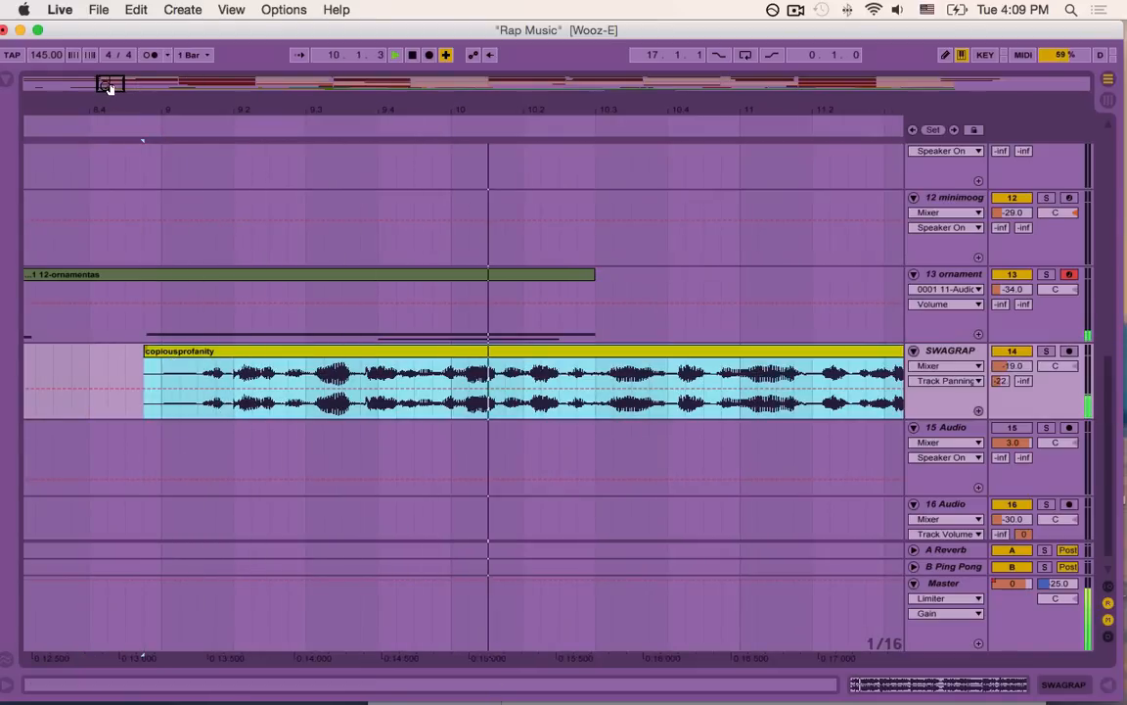
{"action": "scroll", "coordinate": [217, 170], "scroll_direction": "right", "scroll_amount": 3}
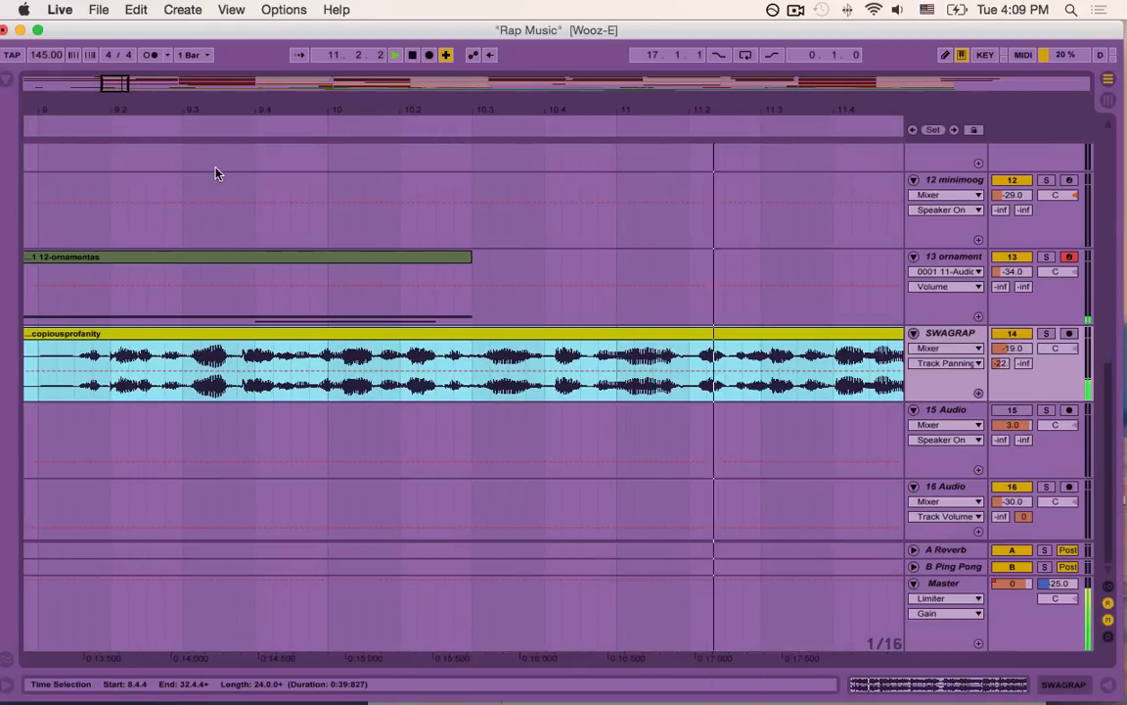
{"action": "scroll", "coordinate": [216, 171], "scroll_direction": "right", "scroll_amount": 3}
{"action": "scroll", "coordinate": [216, 170], "scroll_direction": "right", "scroll_amount": 3}
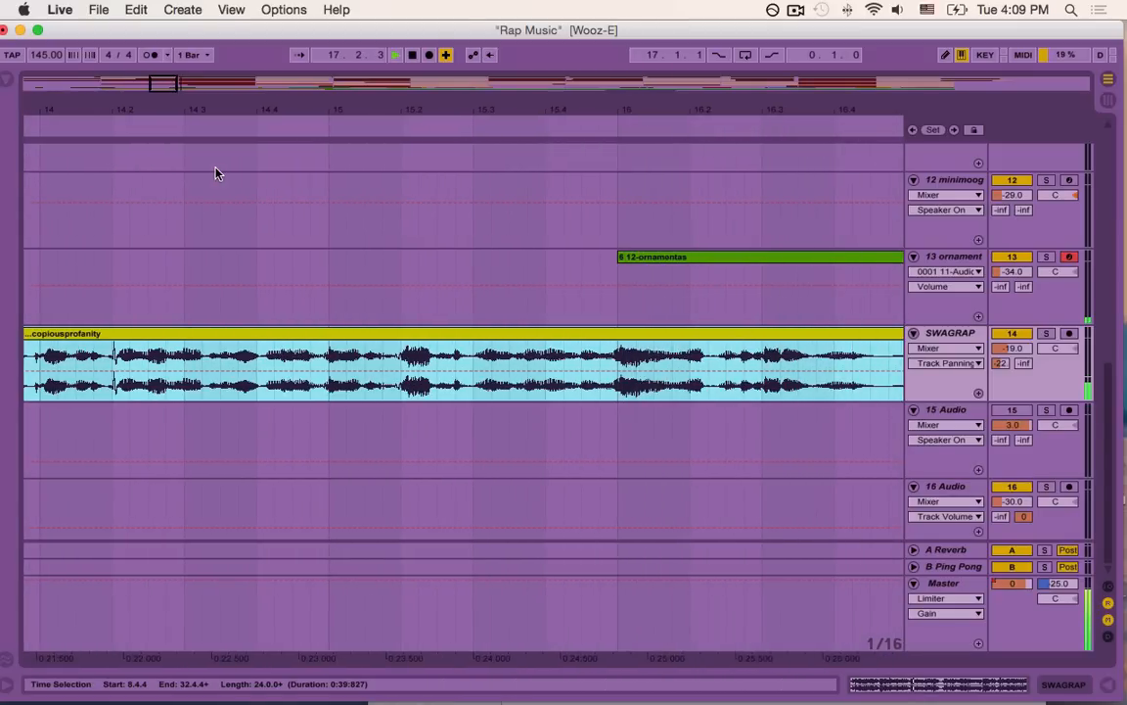
{"action": "key", "text": "space"}
Add an EQ Eight audio effect to the SWAGRAP track.
{"action": "left_click_drag", "start_coordinate": [173, 86], "coordinate": [172, 63]}
{"action": "scroll", "coordinate": [311, 268], "scroll_direction": "left", "scroll_amount": 5}
{"action": "scroll", "coordinate": [311, 268], "scroll_direction": "left", "scroll_amount": 2}
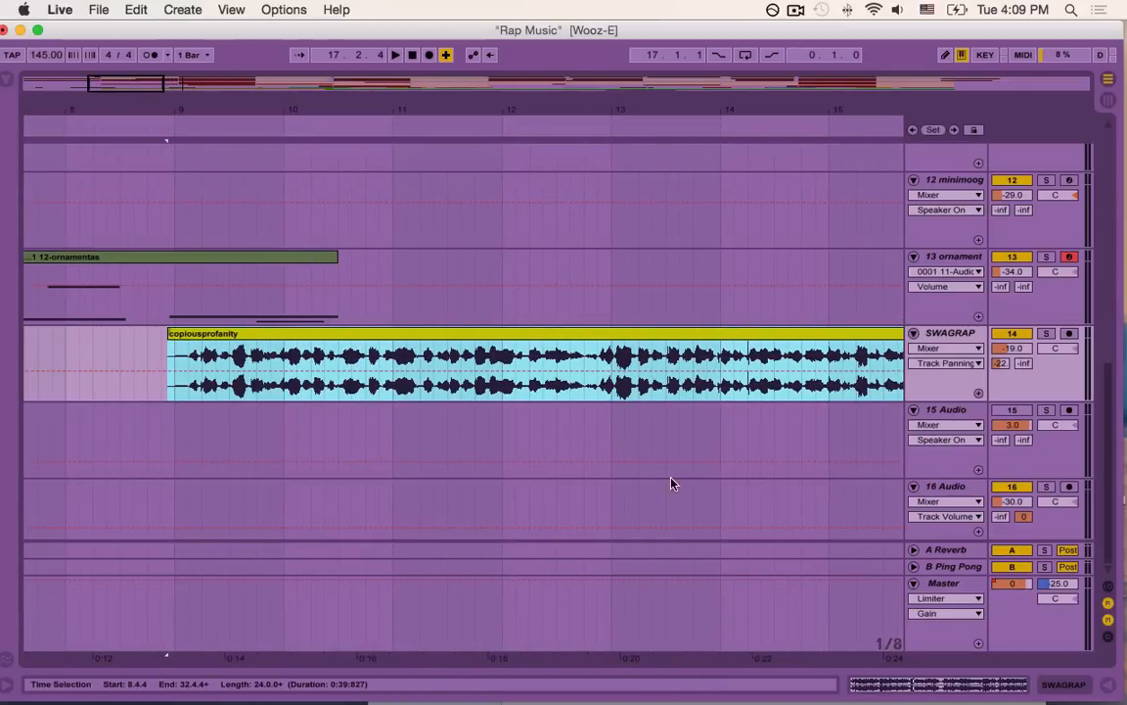
{"action": "left_click", "coordinate": [1052, 680]}
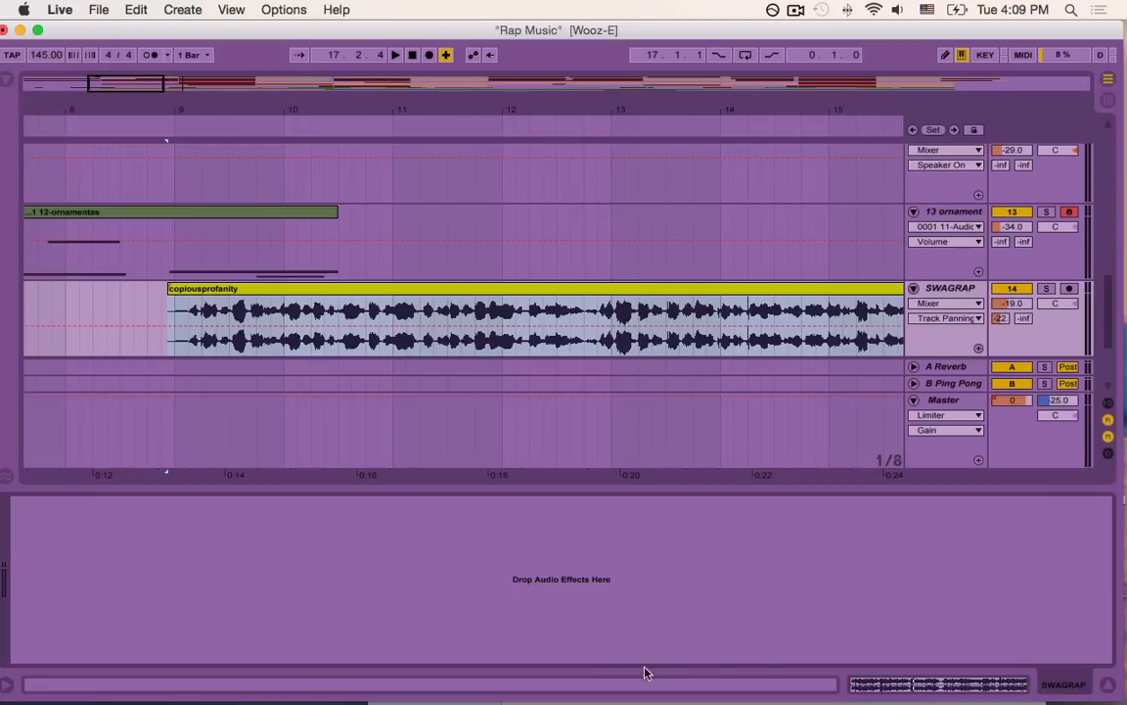
{"action": "left_click", "coordinate": [7, 79]}
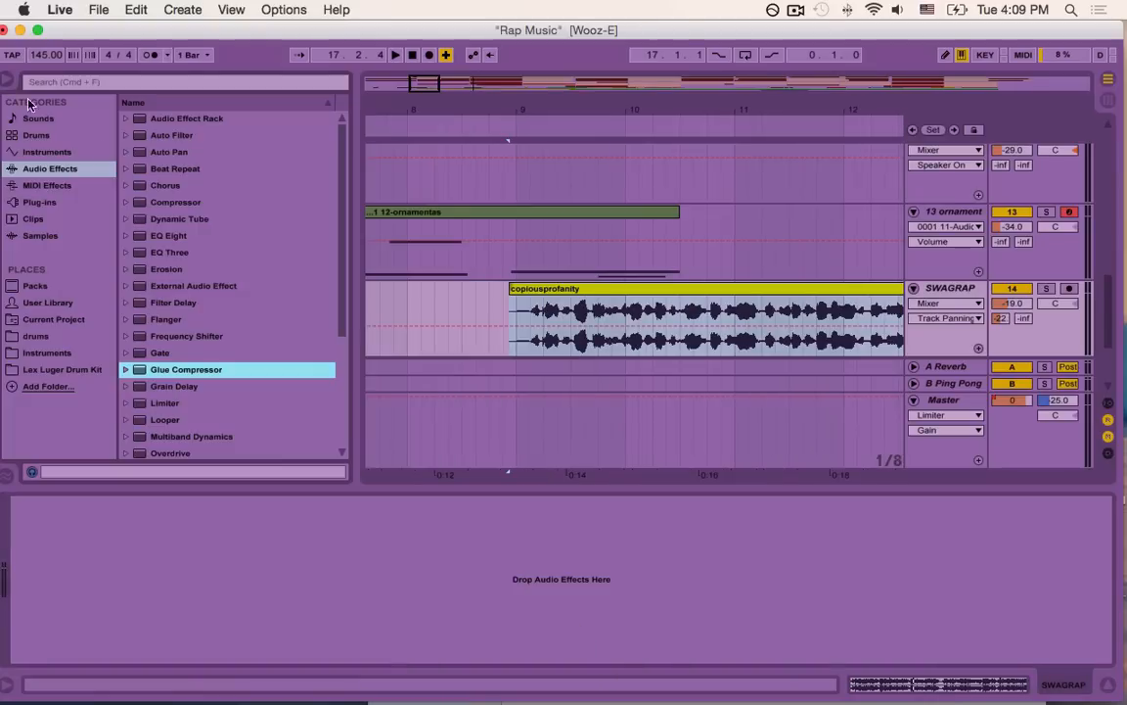
{"action": "left_click_drag", "start_coordinate": [176, 236], "coordinate": [484, 310]}
{"action": "left_click", "coordinate": [587, 307]}
Solo the SWAGRAP track and play the vocal from position 12.2.3.
{"action": "scroll", "coordinate": [637, 294], "scroll_direction": "down", "scroll_amount": 4}
{"action": "scroll", "coordinate": [637, 294], "scroll_direction": "right", "scroll_amount": 5}
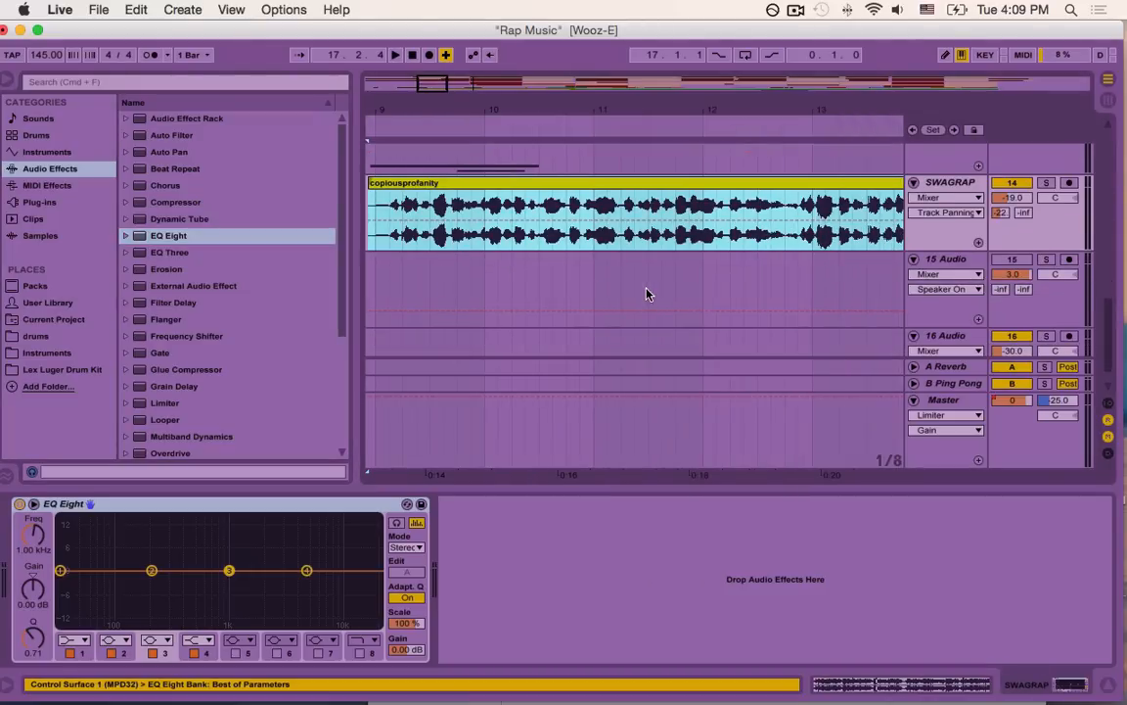
{"action": "left_click", "coordinate": [577, 208]}
{"action": "scroll", "coordinate": [582, 208], "scroll_direction": "right", "scroll_amount": 3}
{"action": "left_click", "coordinate": [635, 209]}
{"action": "left_click", "coordinate": [620, 209]}
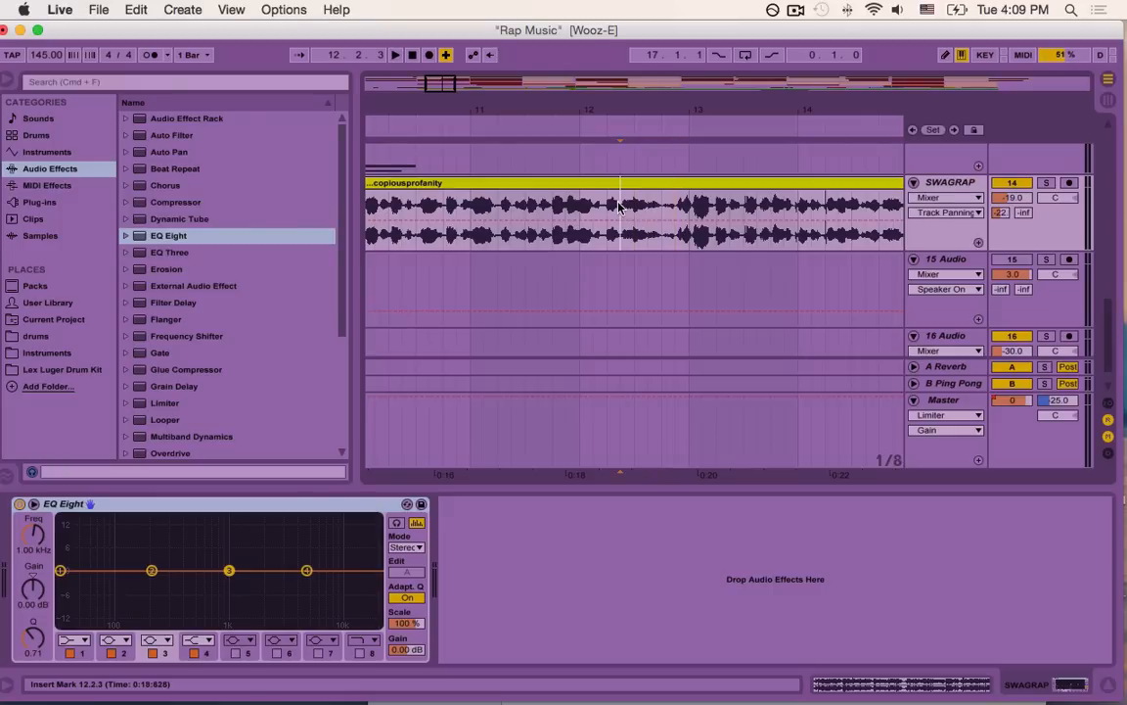
{"action": "left_click", "coordinate": [1045, 184]}
{"action": "key", "text": "space"}
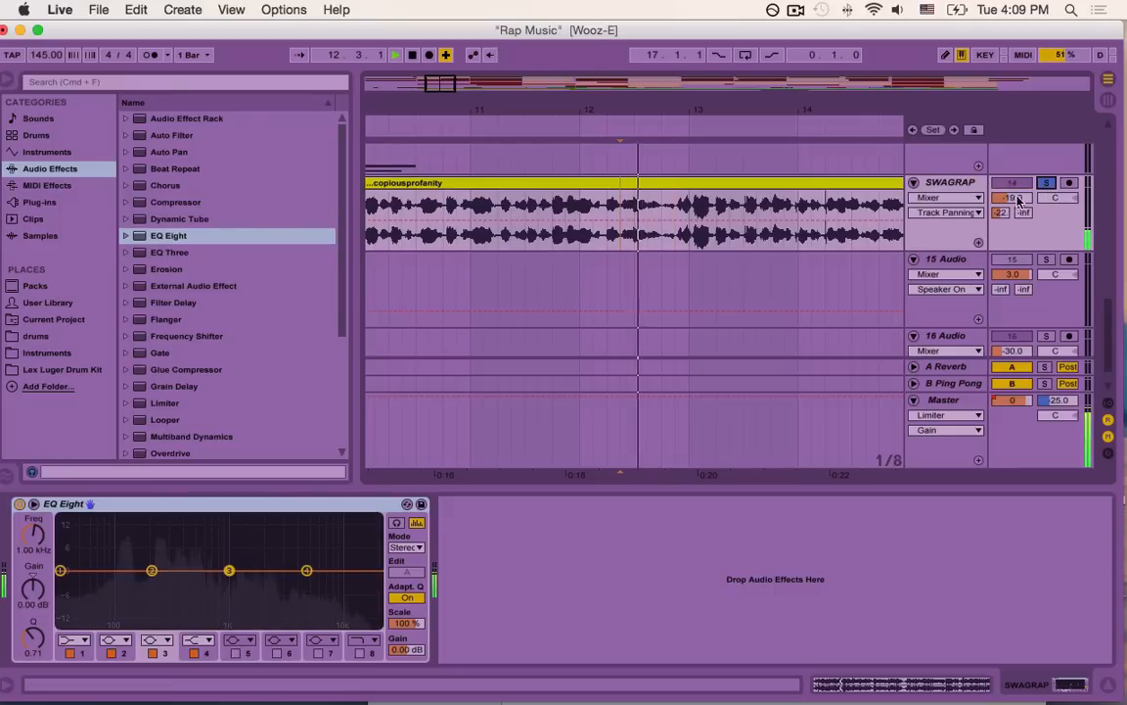
{"action": "scroll", "coordinate": [744, 287], "scroll_direction": "down", "scroll_amount": 1}
{"action": "scroll", "coordinate": [744, 287], "scroll_direction": "right", "scroll_amount": 3}
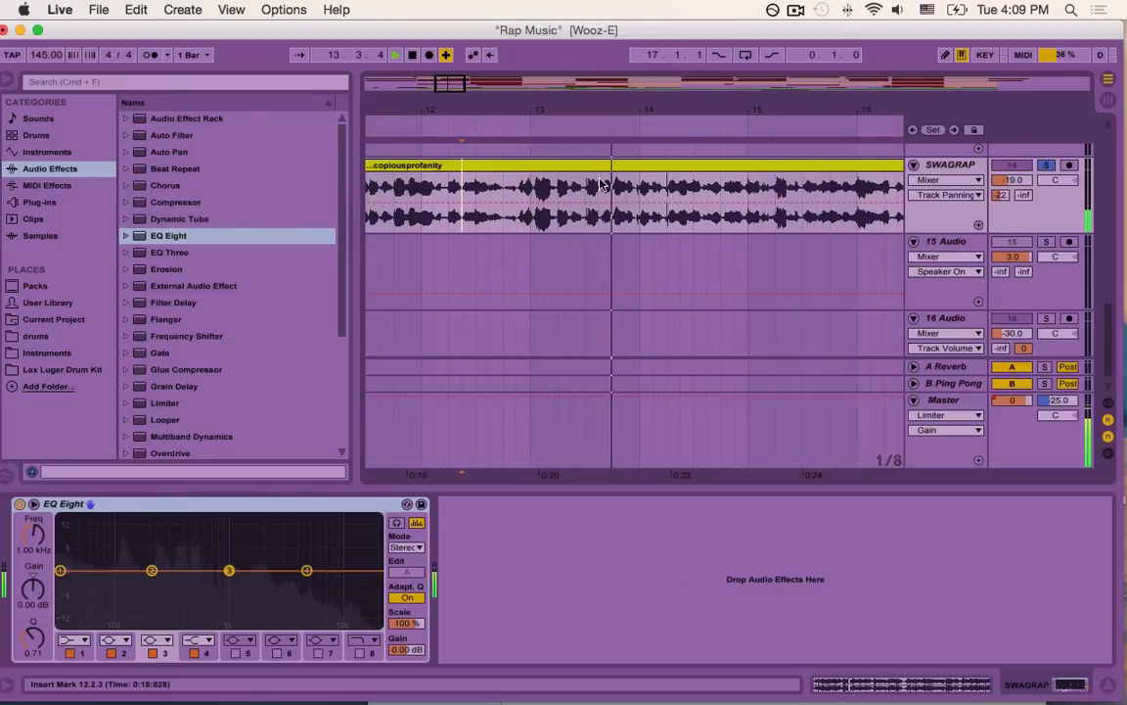
Stop playback and play only the vocal pop at the waveform spike near 14.2.
{"action": "left_click_drag", "start_coordinate": [453, 88], "coordinate": [484, 107]}
{"action": "key", "text": "space"}
{"action": "left_click_drag", "start_coordinate": [620, 106], "coordinate": [624, 125]}
{"action": "left_click", "coordinate": [728, 190]}
{"action": "key", "text": "space"}
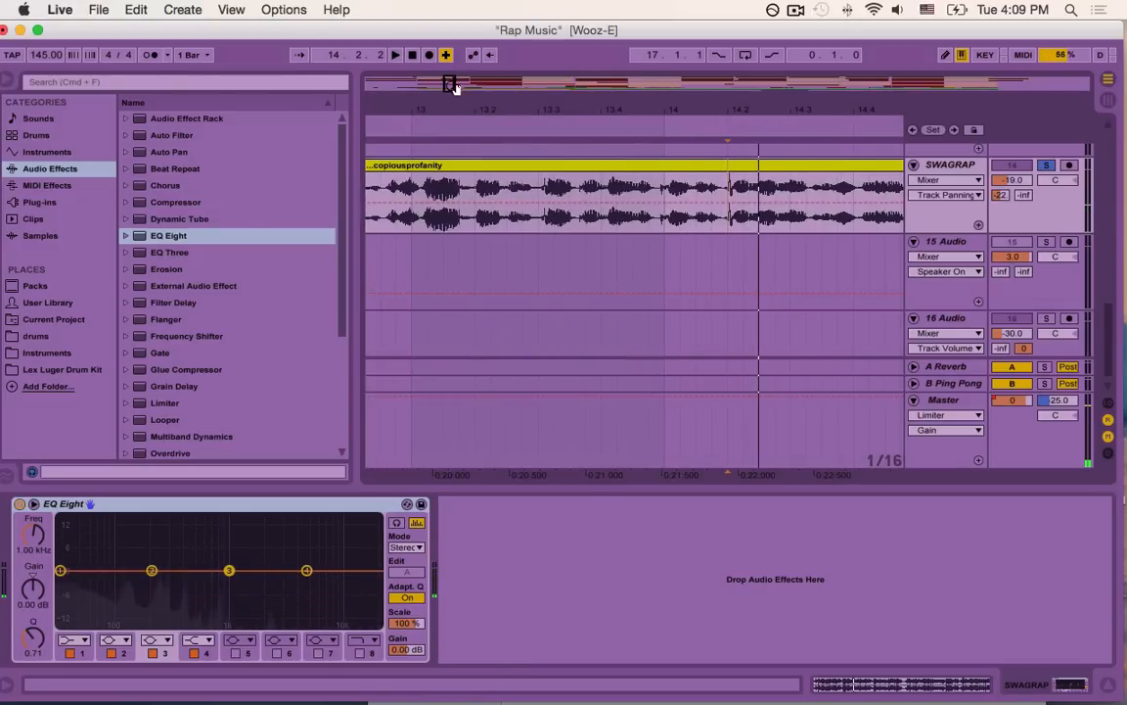
Expand EQ Eight to show its large curve display and the controls of all eight bands.
{"action": "left_click_drag", "start_coordinate": [452, 86], "coordinate": [458, 106]}
{"action": "scroll", "coordinate": [586, 193], "scroll_direction": "right", "scroll_amount": 3}
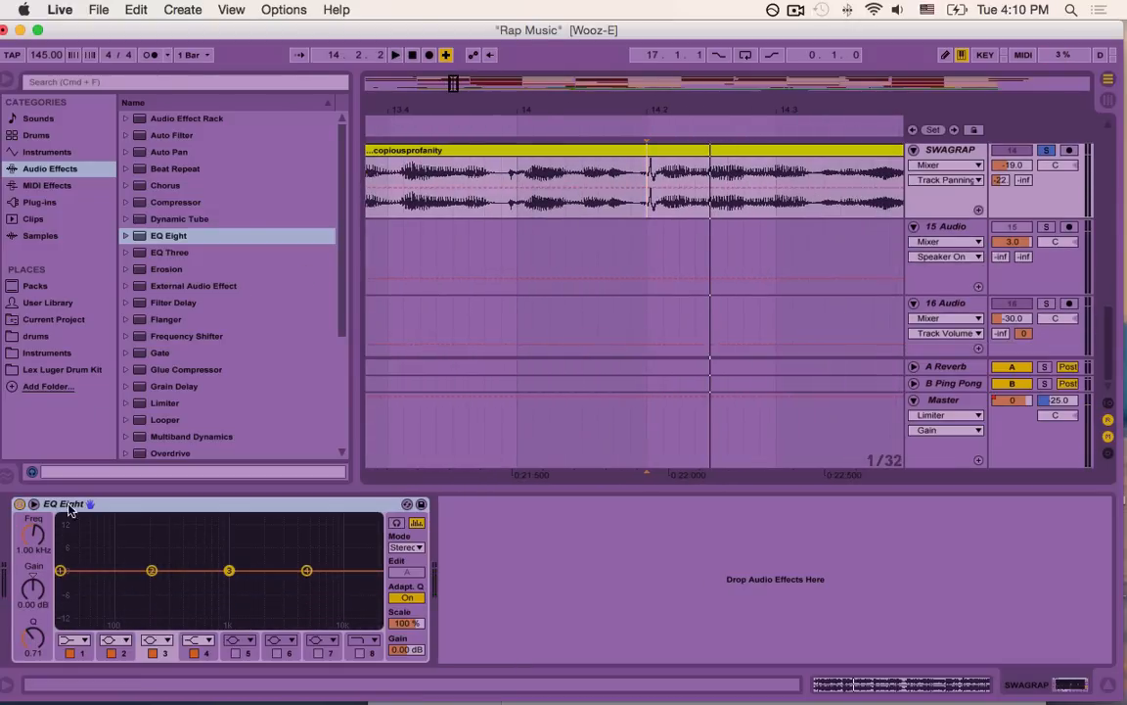
{"action": "left_click", "coordinate": [33, 504]}
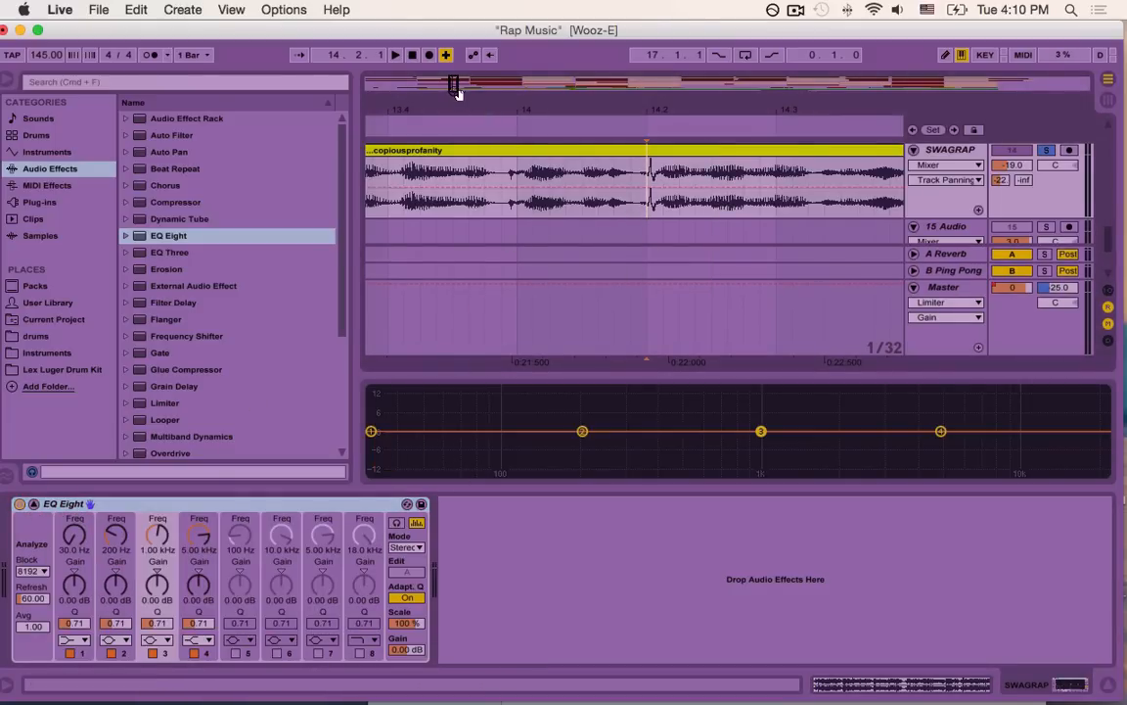
Examine the pop's waveform spike around 14.2 in the copiousprofanity clip by marking its start and extent.
{"action": "left_click_drag", "start_coordinate": [453, 87], "coordinate": [455, 119]}
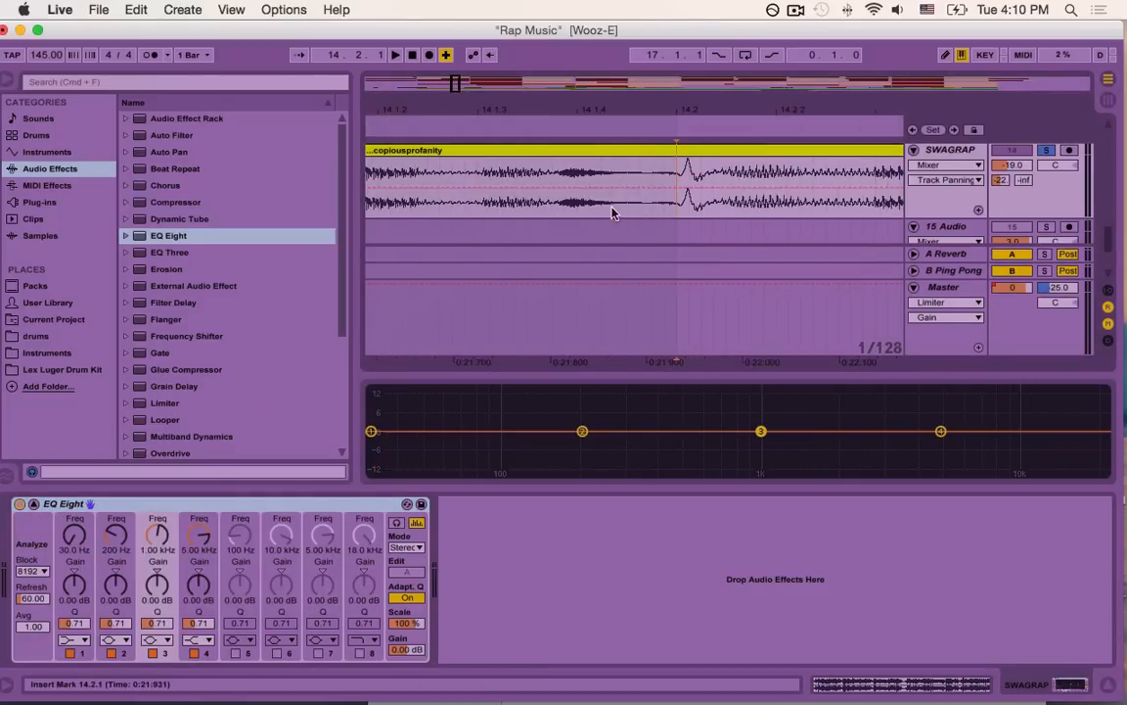
{"action": "left_click", "coordinate": [665, 207]}
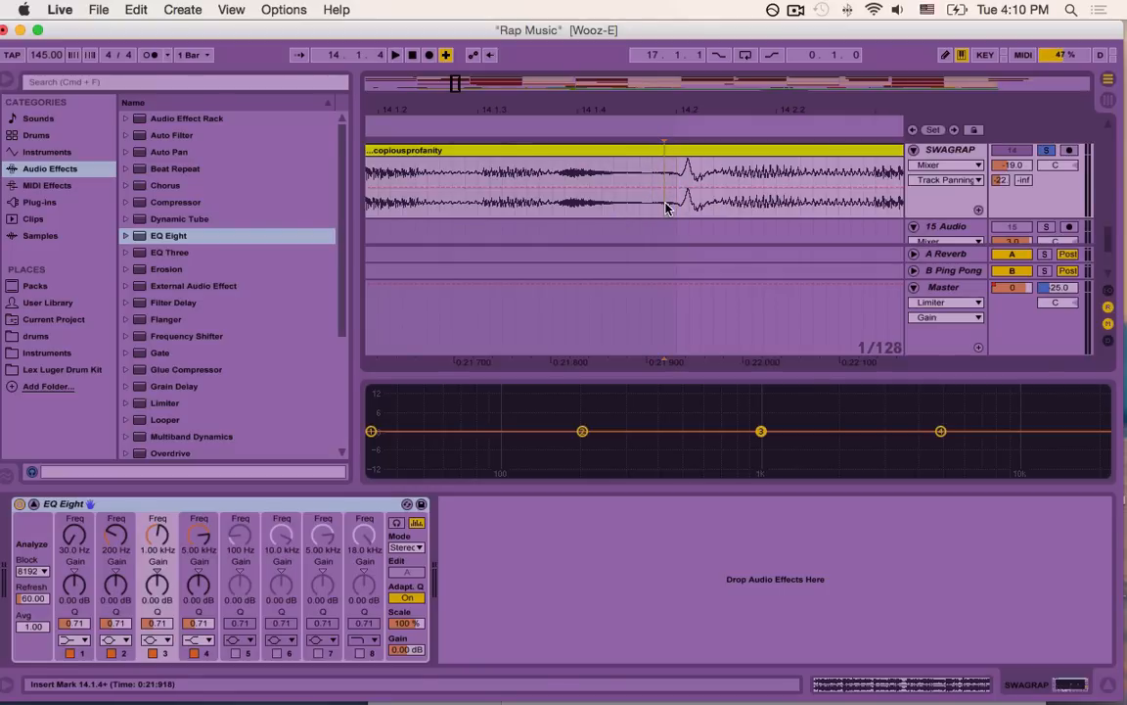
{"action": "mouse_move", "coordinate": [666, 208]}
{"action": "left_mouse_down"}
{"action": "mouse_move", "coordinate": [718, 207]}
{"action": "mouse_move", "coordinate": [658, 211]}
{"action": "left_mouse_up"}
{"action": "left_click", "coordinate": [703, 208]}
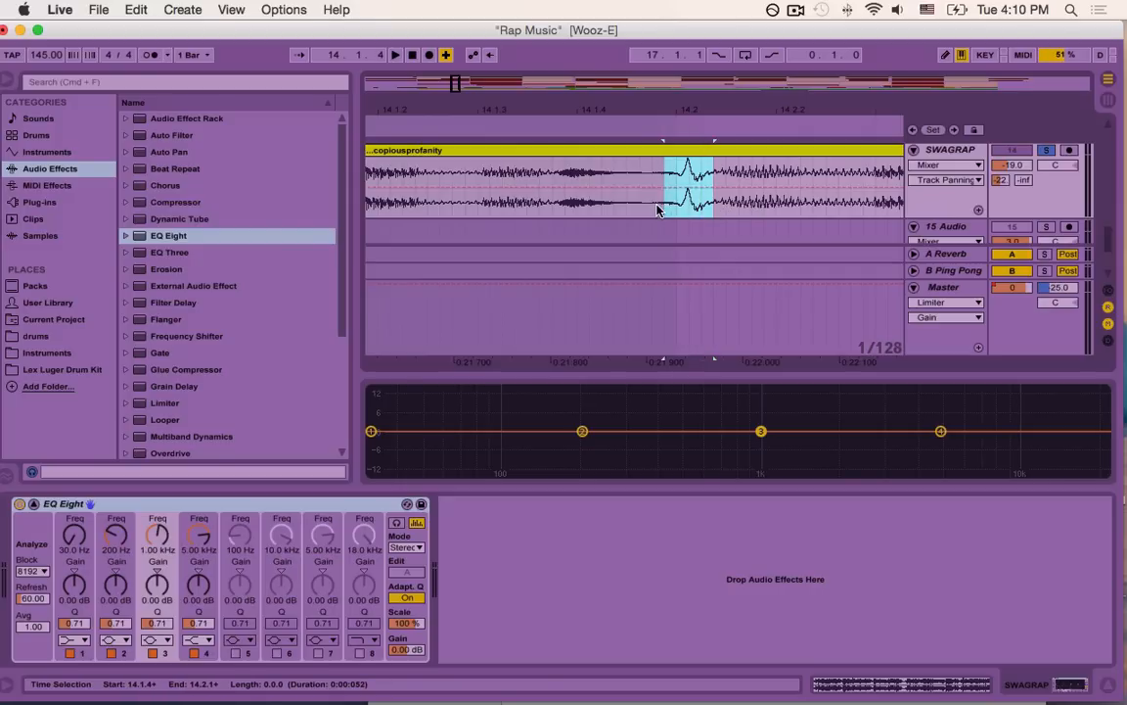
{"action": "left_click", "coordinate": [657, 210]}
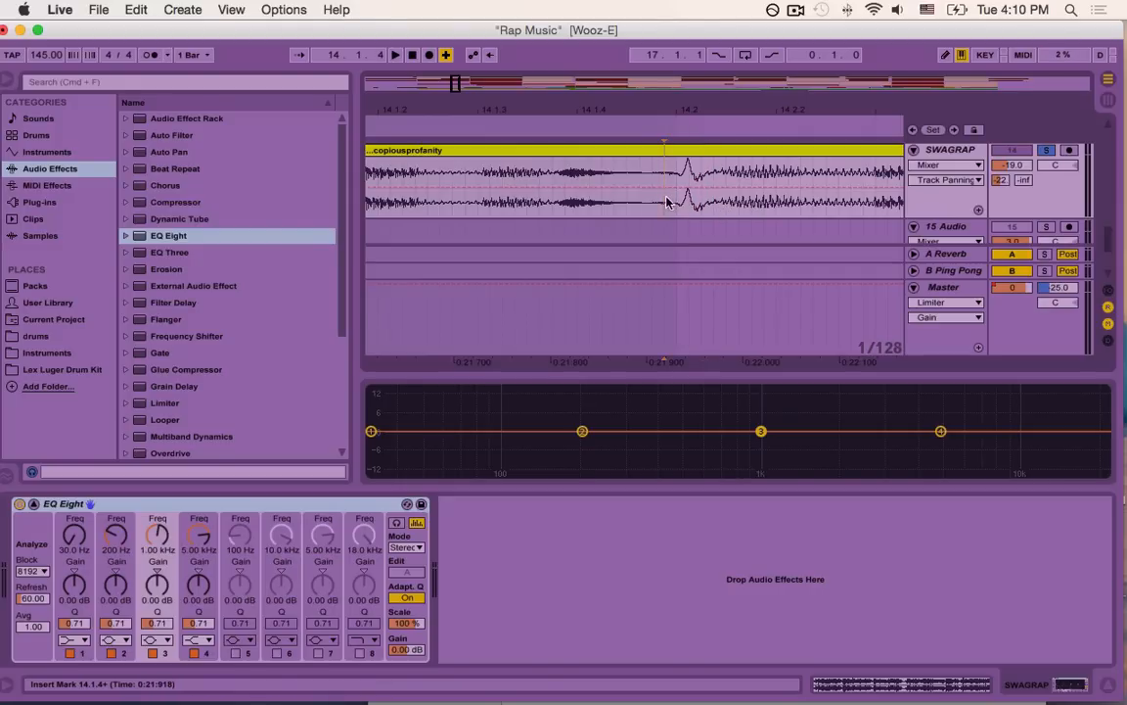
{"action": "left_click_drag", "start_coordinate": [666, 198], "coordinate": [715, 199]}
{"action": "left_click", "coordinate": [640, 203]}
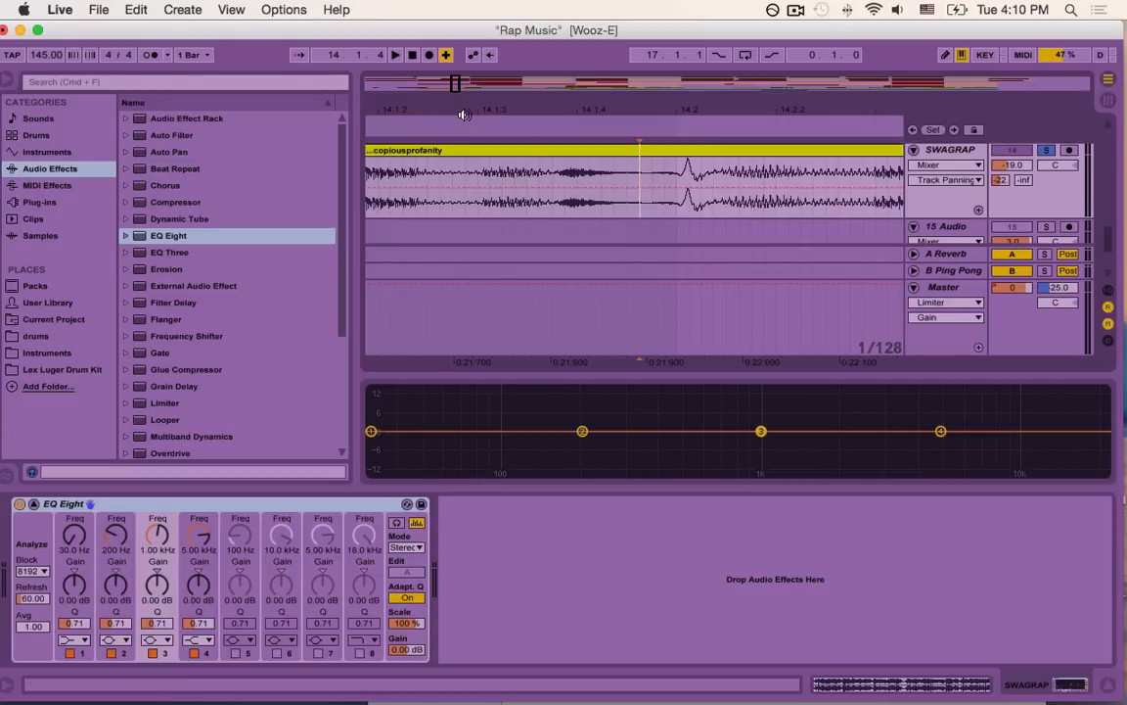
{"action": "left_click", "coordinate": [653, 207]}
Set EQ Eight band 1 to the steepest low-cut filter and raise its frequency to about 90.1 Hz.
{"action": "left_click", "coordinate": [80, 639]}
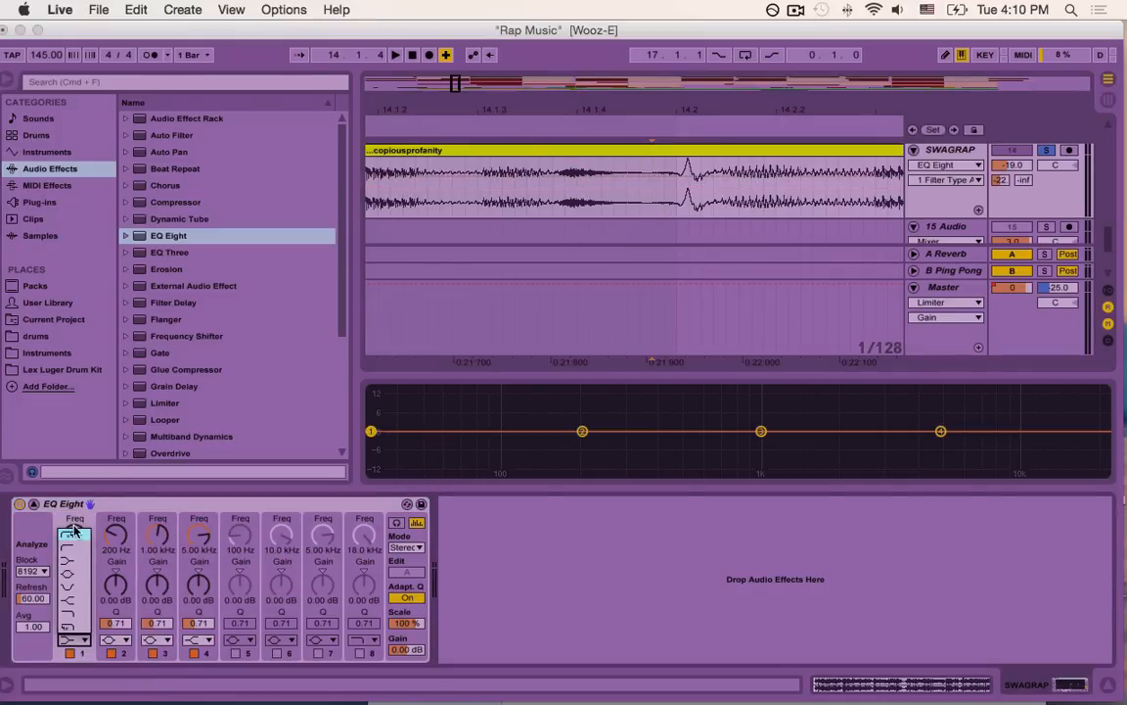
{"action": "left_click", "coordinate": [68, 480]}
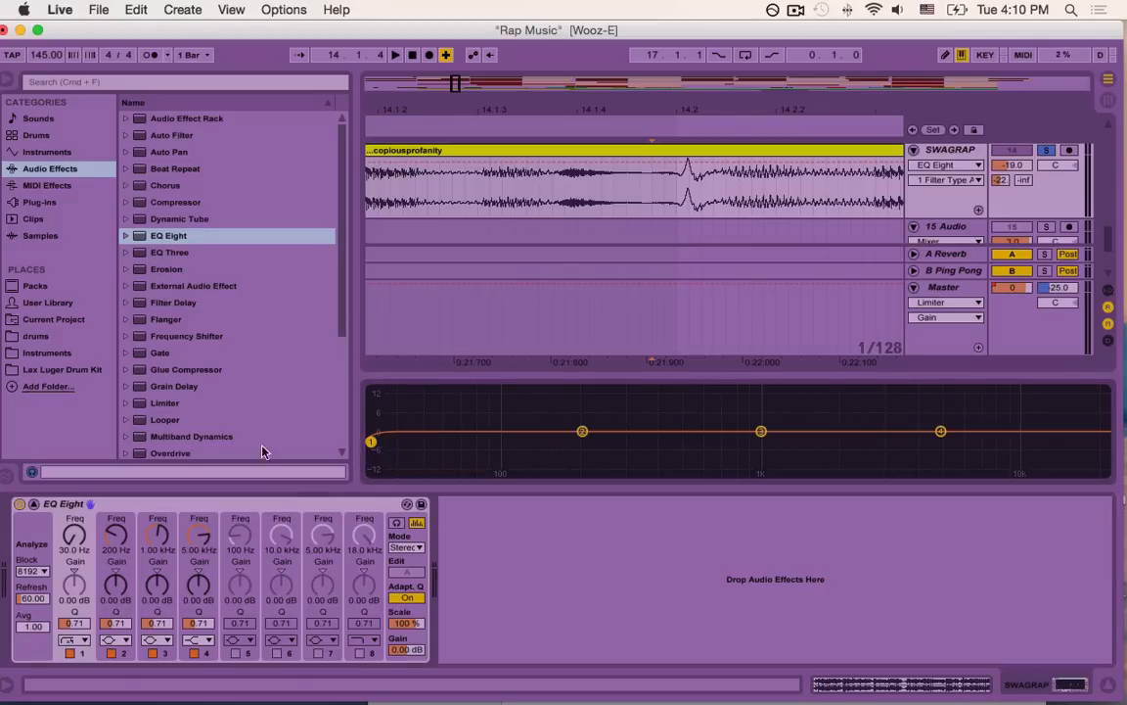
{"action": "left_click_drag", "start_coordinate": [371, 441], "coordinate": [493, 442]}
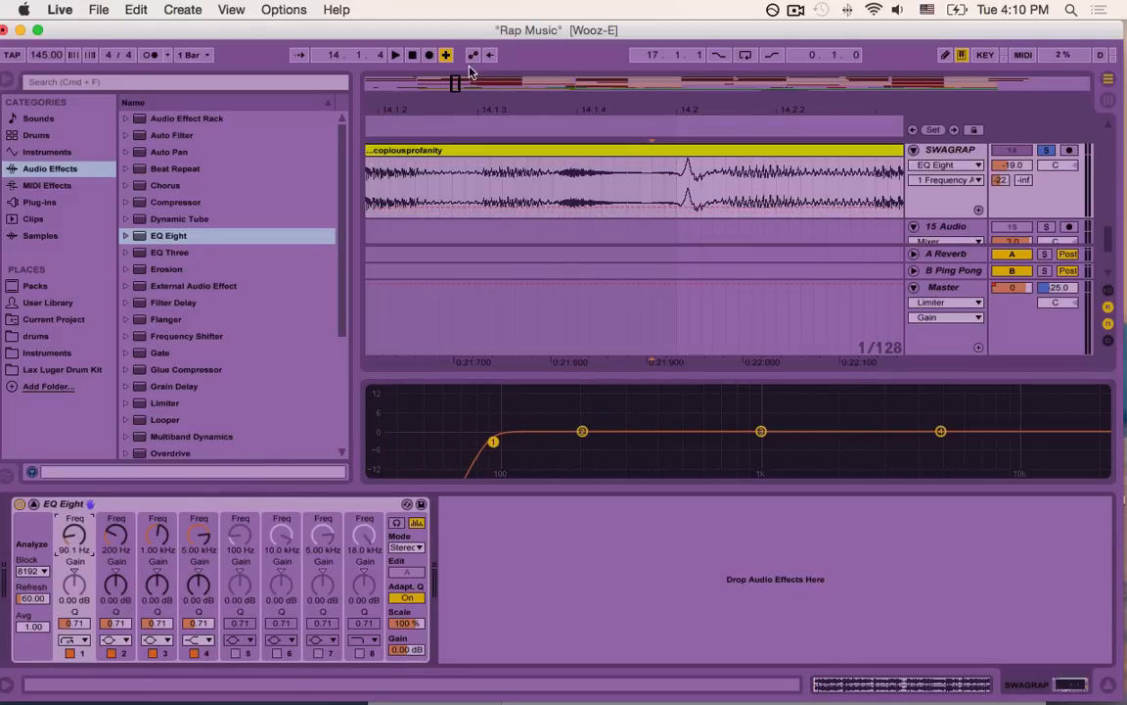
Play the soloed vocal from 13.1.4 through the pop at 14.2 to hear the low cut.
{"action": "left_click_drag", "start_coordinate": [455, 86], "coordinate": [402, 77]}
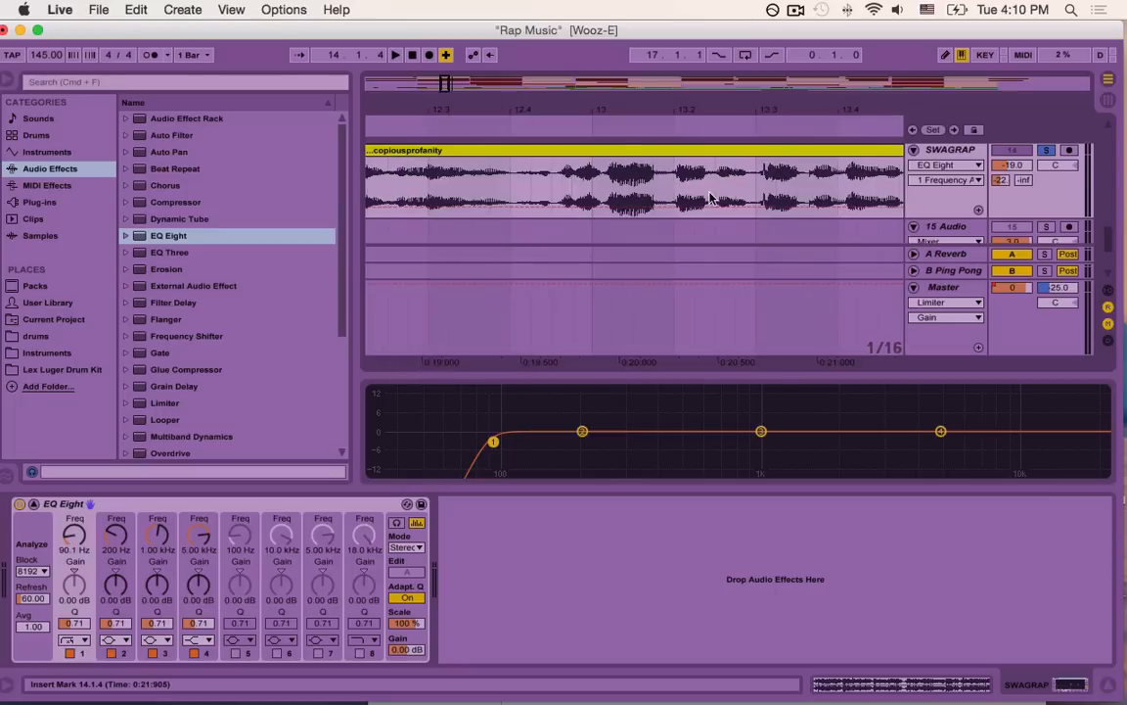
{"action": "left_click", "coordinate": [422, 162]}
{"action": "key", "text": "space"}
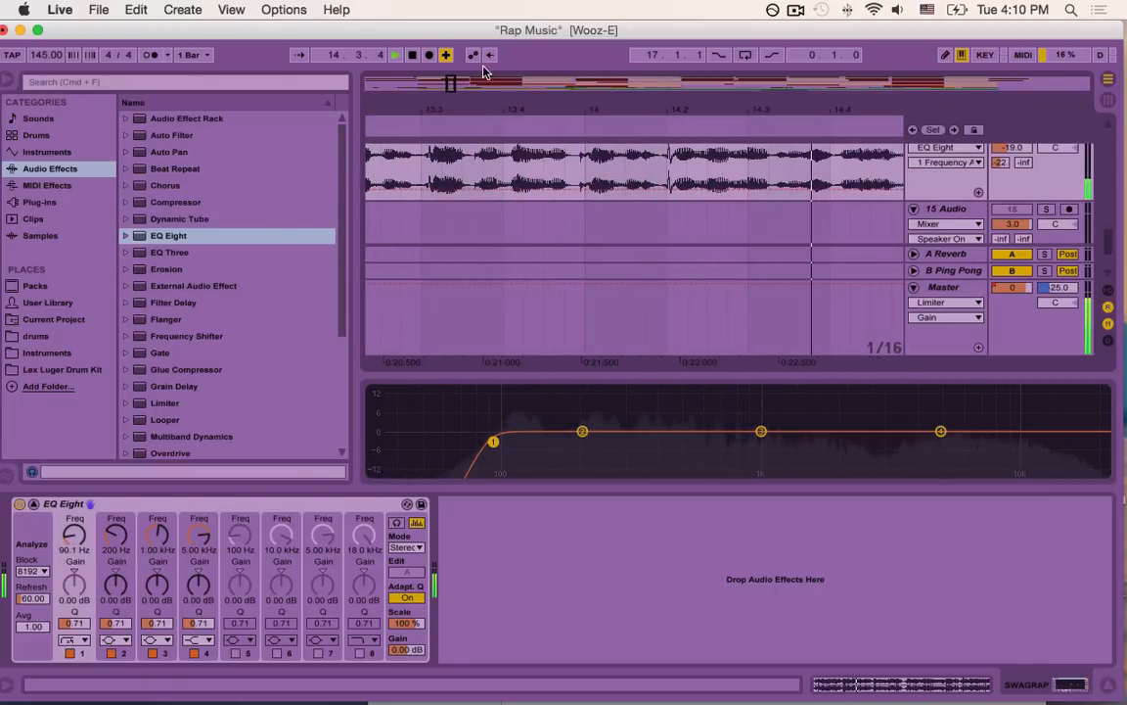
{"action": "left_click_drag", "start_coordinate": [454, 87], "coordinate": [456, 84]}
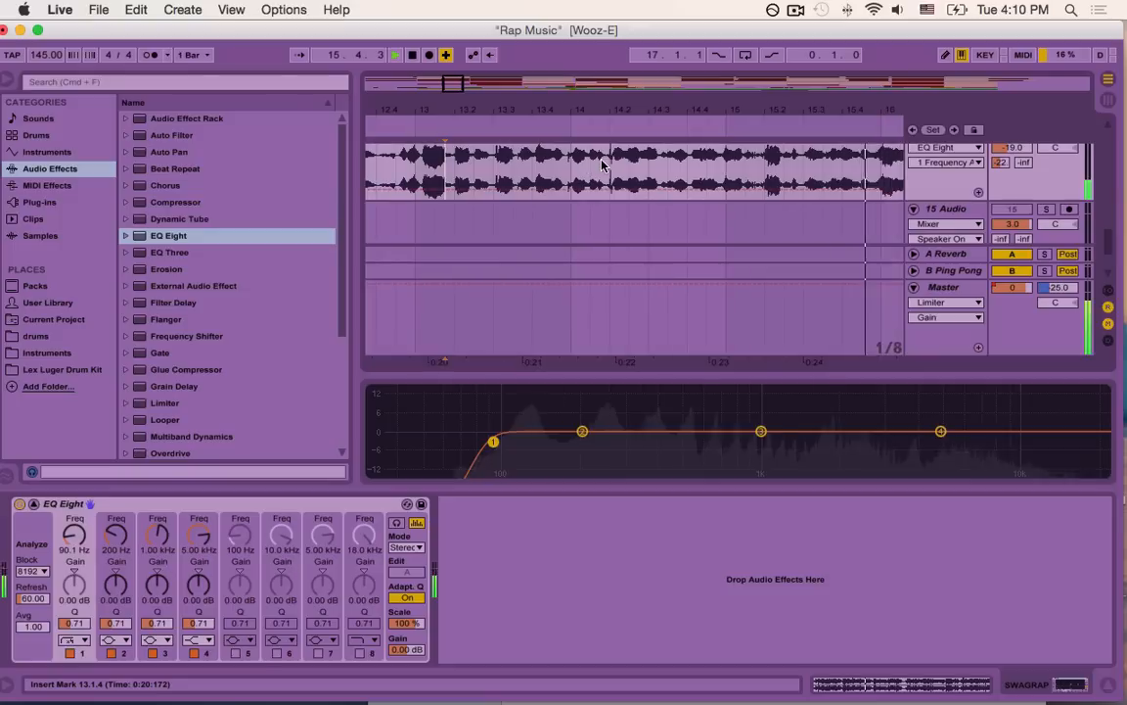
{"action": "scroll", "coordinate": [604, 167], "scroll_direction": "up", "scroll_amount": 2}
{"action": "key", "text": "space"}
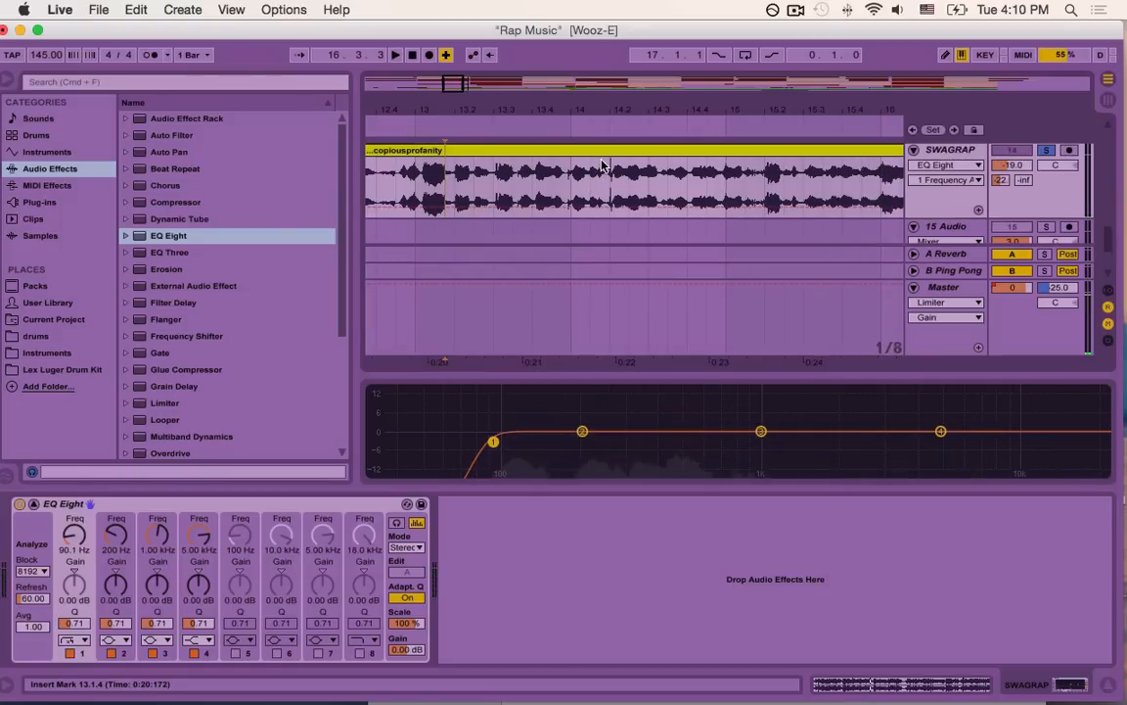
Turn off the SWAGRAP solo and play the vocal with the beat from 14.1.4 through the pop.
{"action": "left_click_drag", "start_coordinate": [453, 81], "coordinate": [452, 88]}
{"action": "left_click", "coordinate": [521, 191]}
{"action": "left_click", "coordinate": [671, 192]}
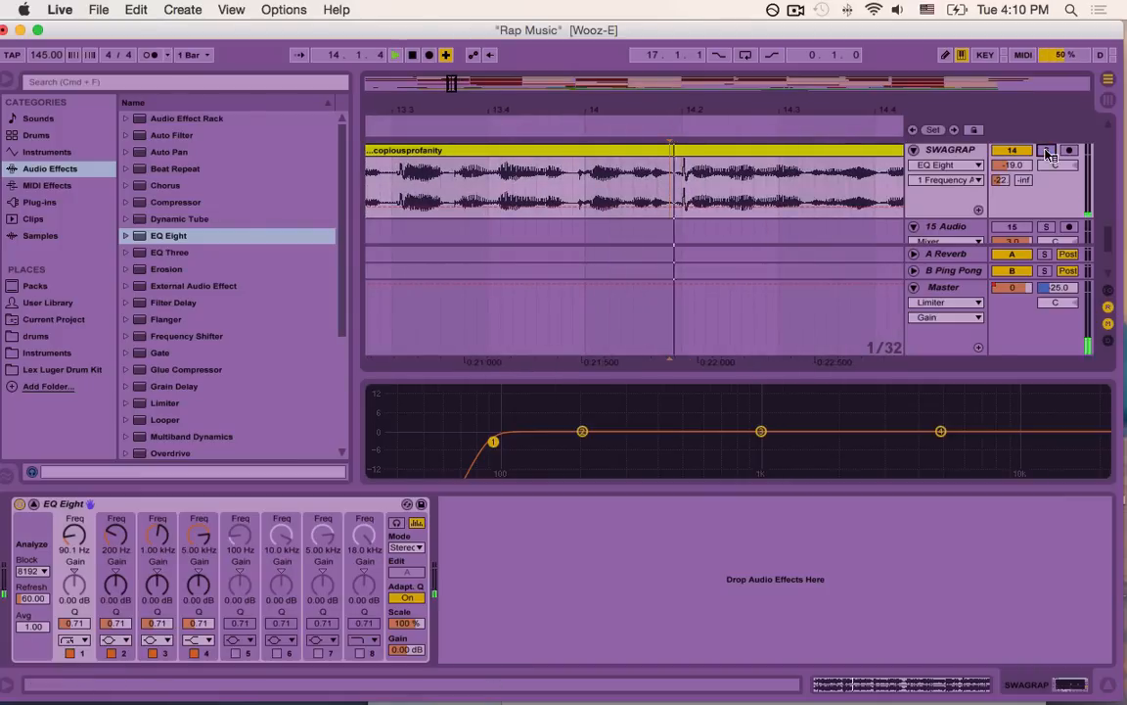
{"action": "key", "text": "space"}
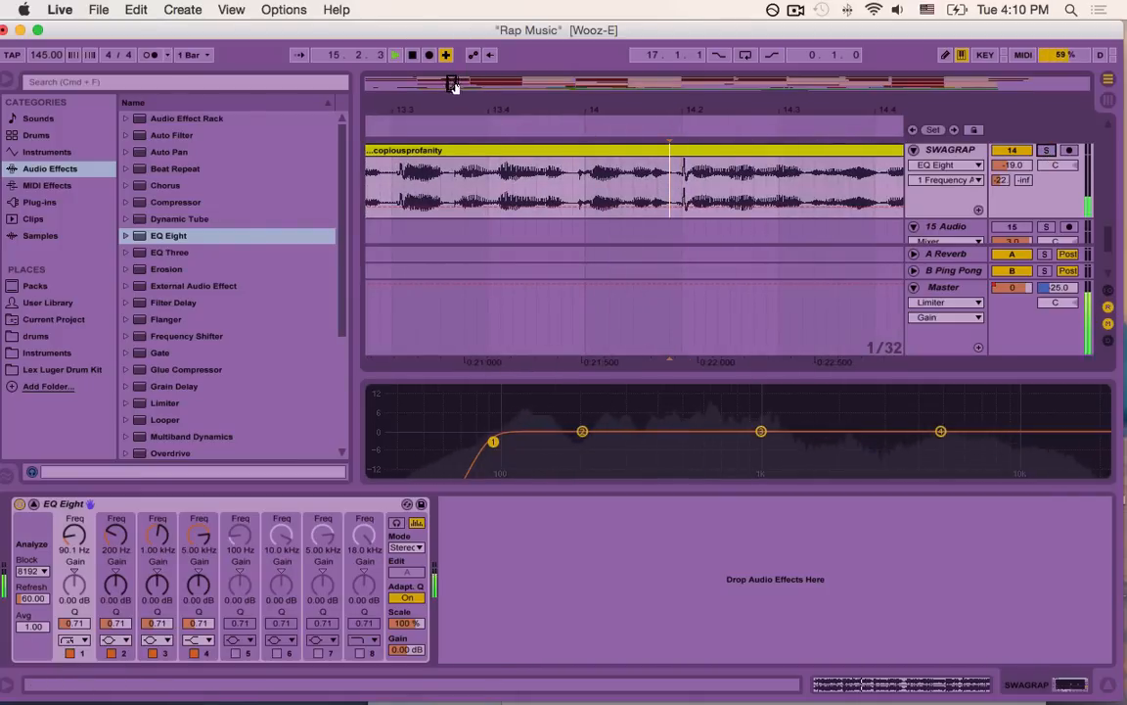
{"action": "left_click_drag", "start_coordinate": [453, 83], "coordinate": [452, 86]}
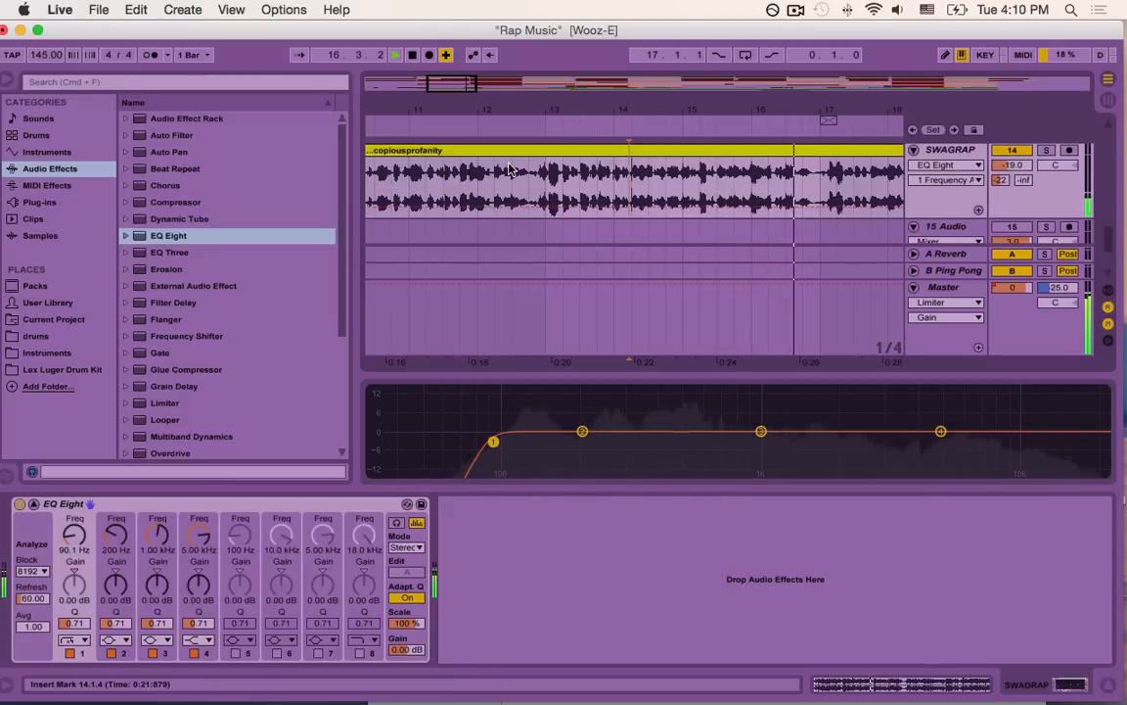
{"action": "key", "text": "space"}
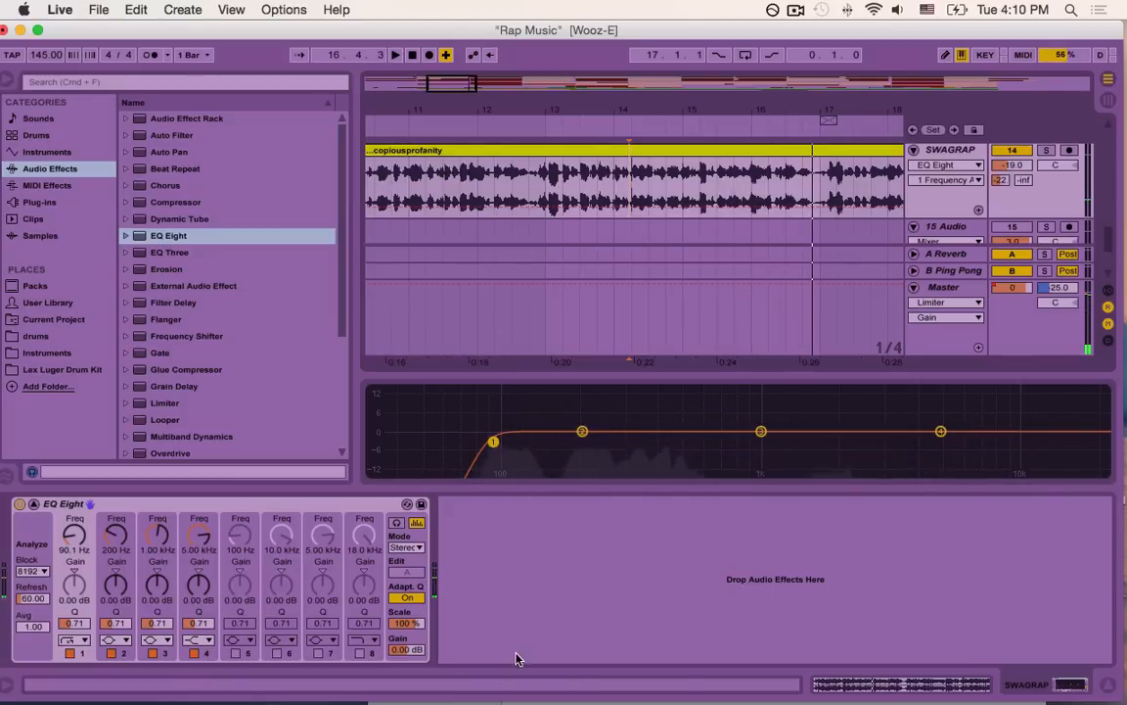
Collapse EQ Eight's expanded curve display back to the compact device view.
{"action": "left_click", "coordinate": [33, 504]}
{"action": "left_click", "coordinate": [495, 568]}
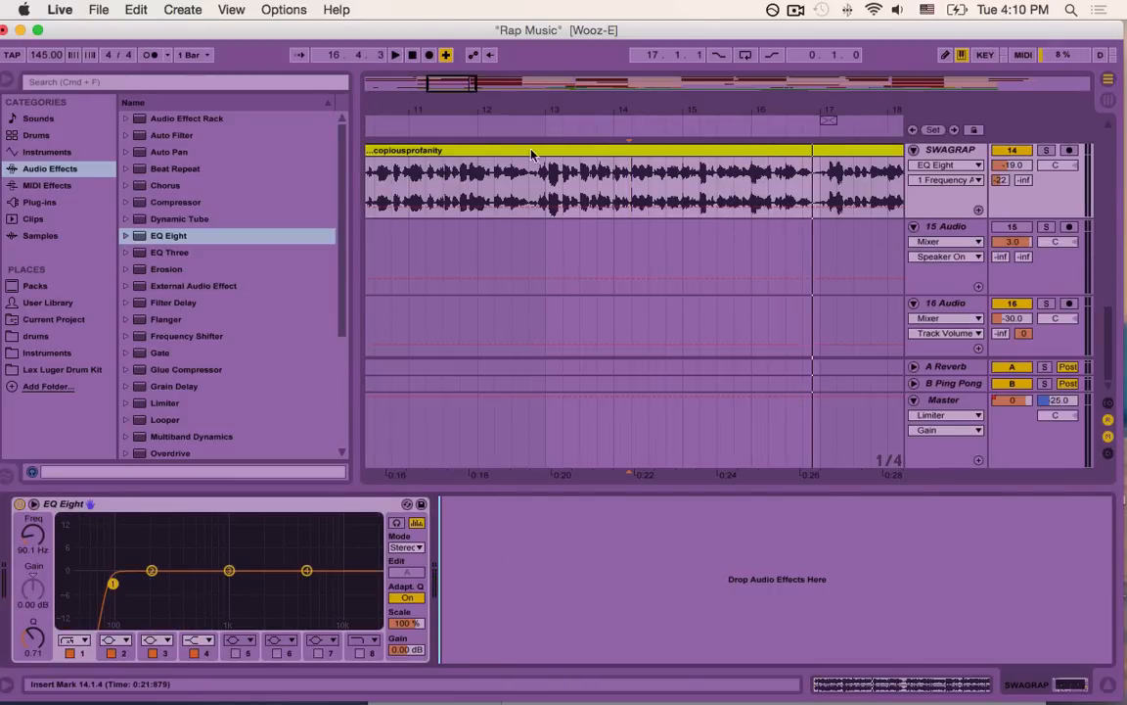
{"action": "left_click_drag", "start_coordinate": [447, 84], "coordinate": [446, 82]}
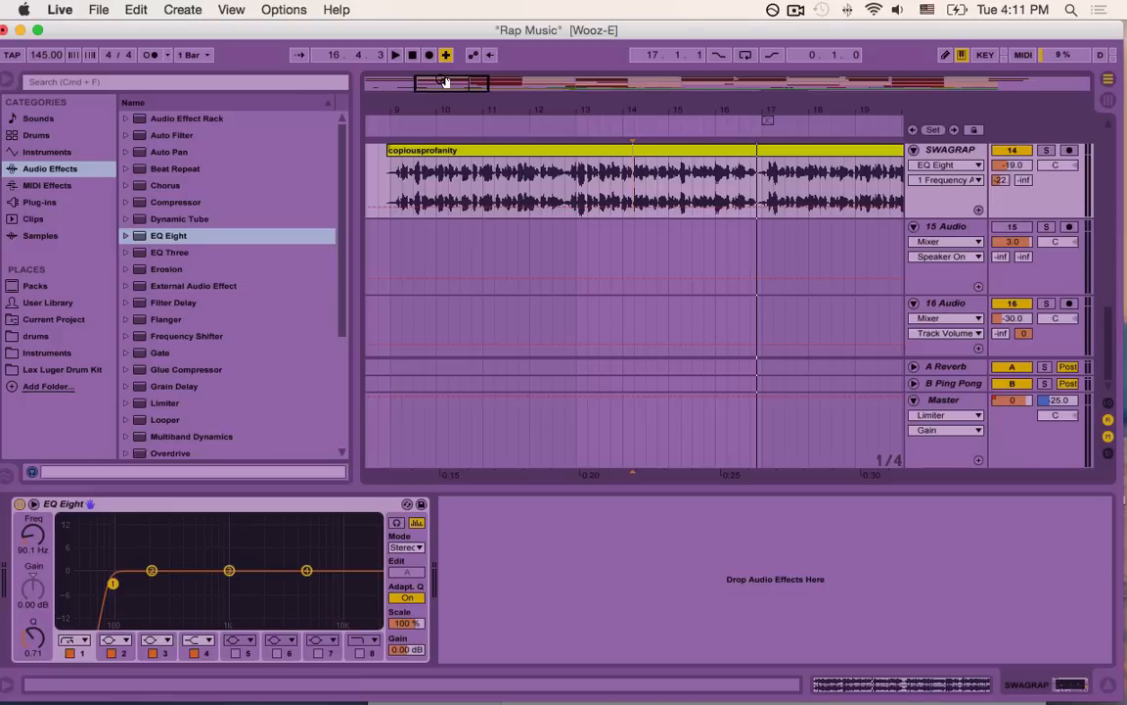
{"action": "left_click_drag", "start_coordinate": [445, 82], "coordinate": [446, 105]}
{"action": "scroll", "coordinate": [511, 170], "scroll_direction": "left", "scroll_amount": 2}
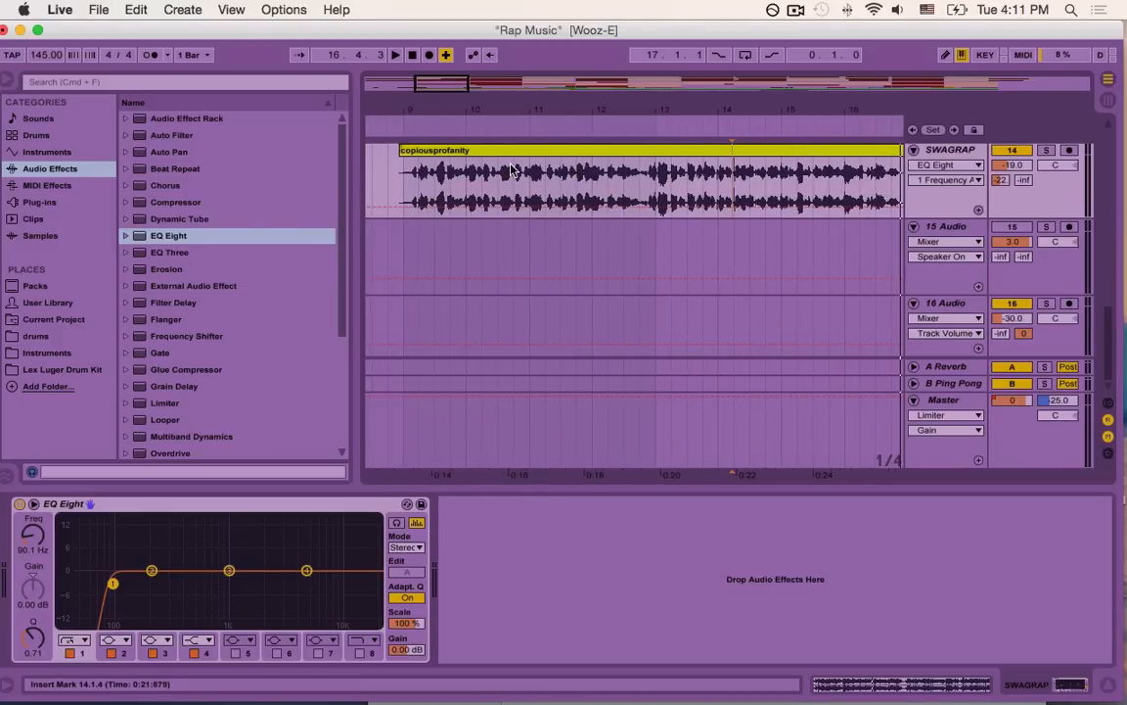
Add a Glue Compressor after EQ Eight on the SWAGRAP track and rename it CURTIS.
{"action": "left_click", "coordinate": [1015, 167]}
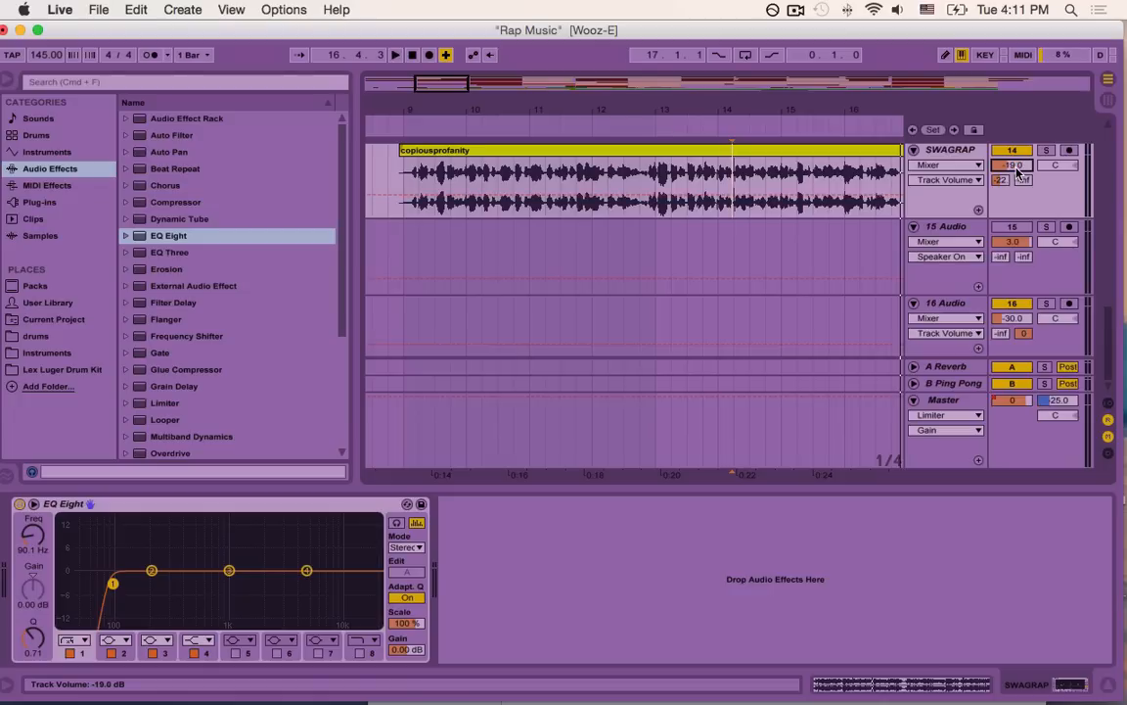
{"action": "left_click", "coordinate": [637, 597]}
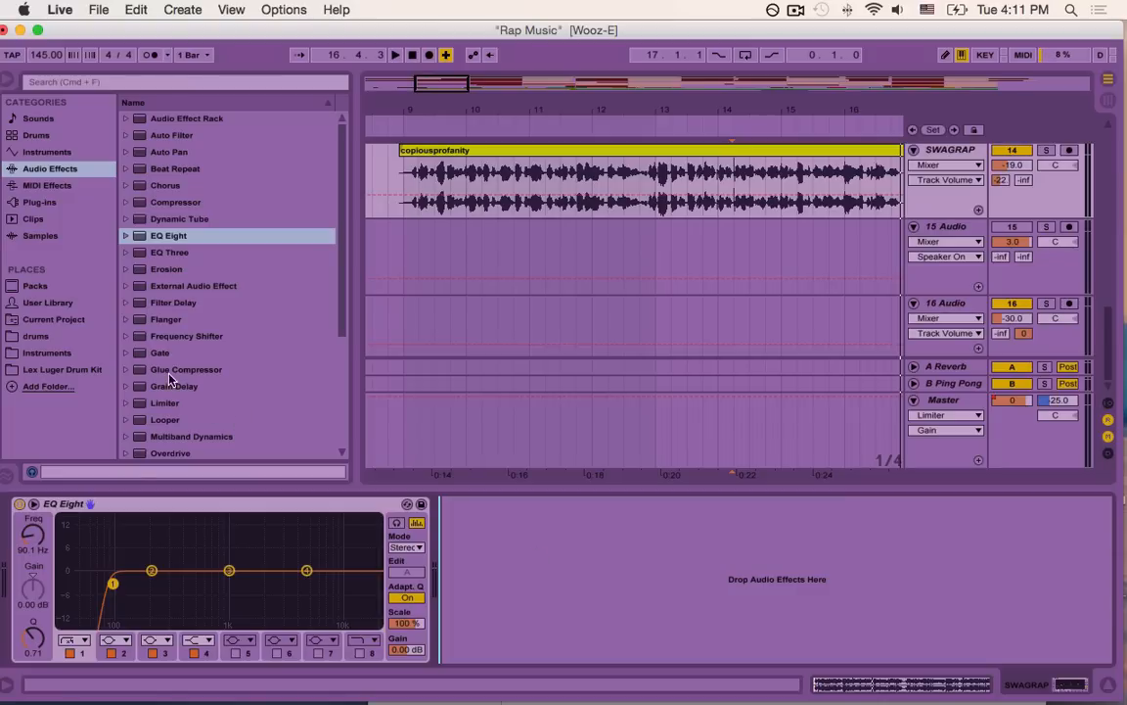
{"action": "left_click_drag", "start_coordinate": [151, 372], "coordinate": [534, 514]}
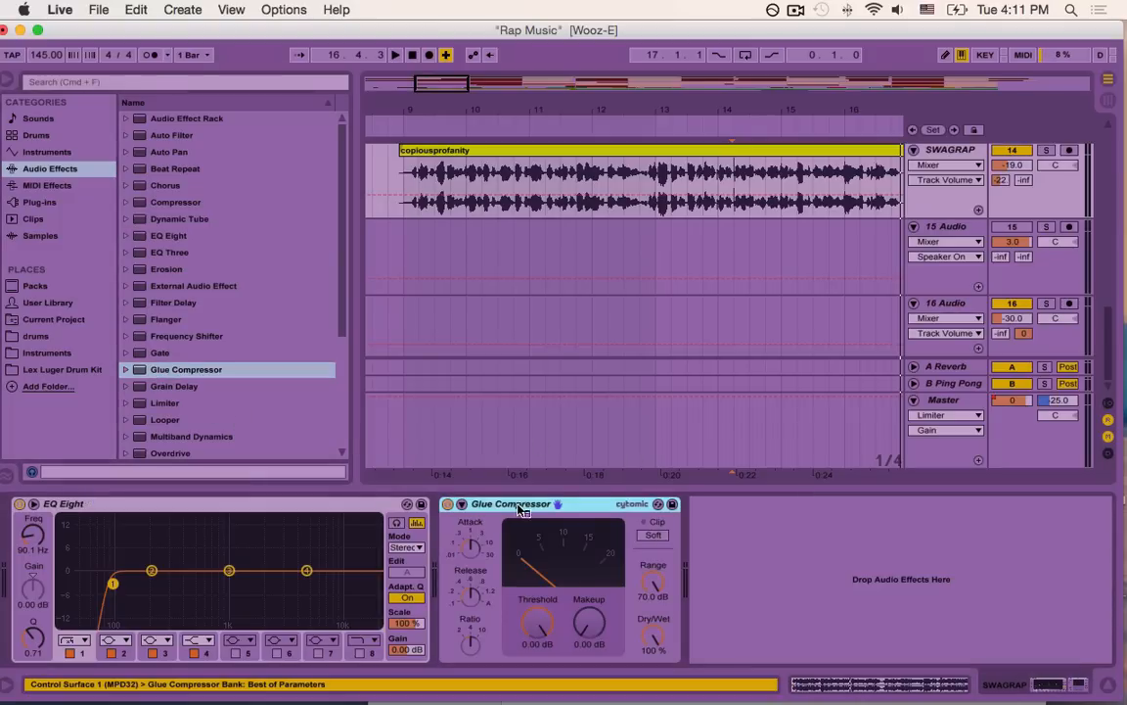
{"action": "type", "text": "CURTIS"}
{"action": "key", "text": "Return"}
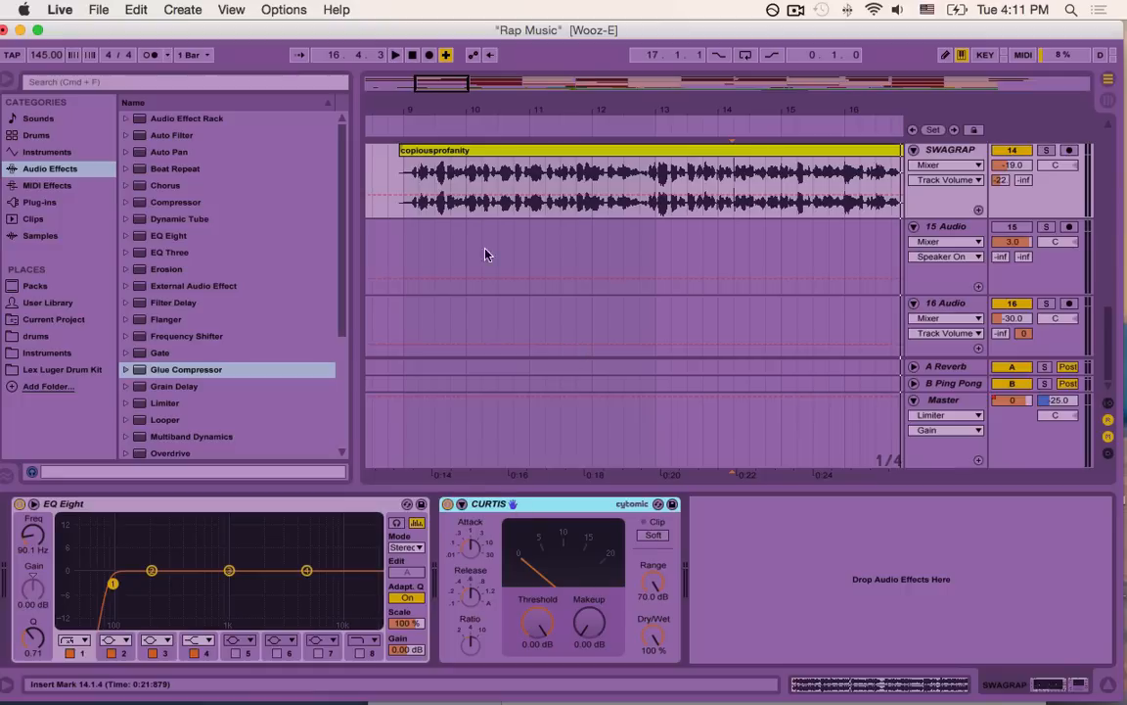
Lower the threshold of the CURTIS compressor to -12.1 dB.
{"action": "left_click_drag", "start_coordinate": [440, 89], "coordinate": [430, 84]}
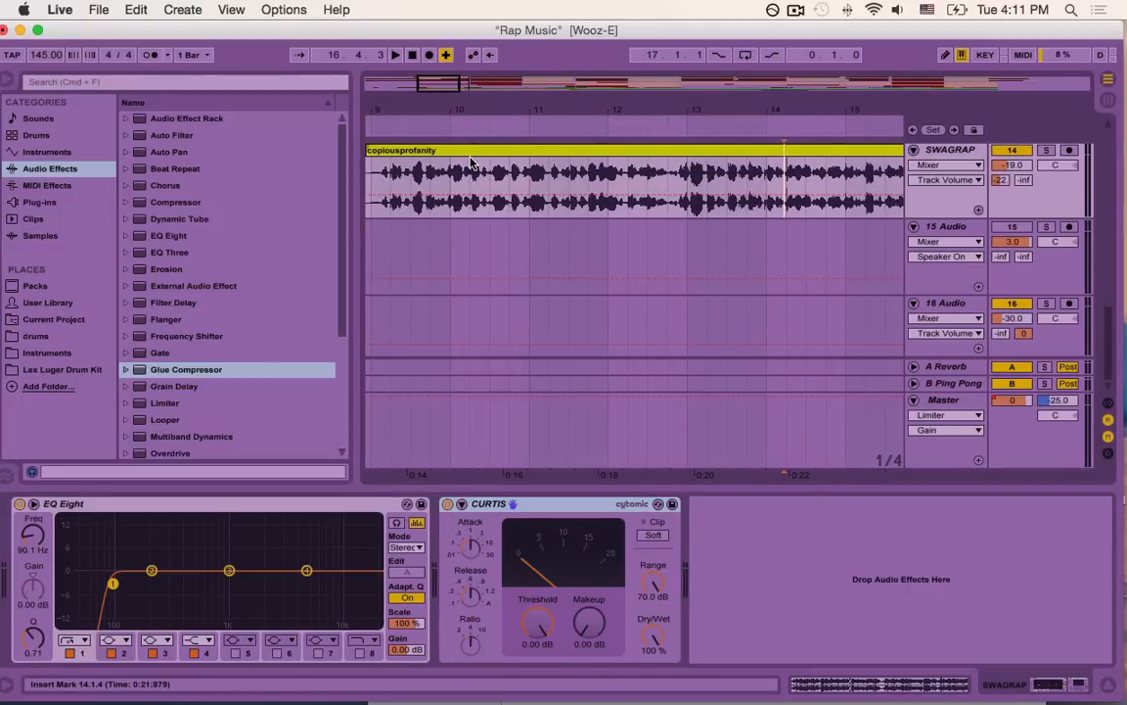
{"action": "mouse_move", "coordinate": [453, 84]}
{"action": "left_mouse_down"}
{"action": "mouse_move", "coordinate": [439, 86]}
{"action": "mouse_move", "coordinate": [442, 70]}
{"action": "left_mouse_up"}
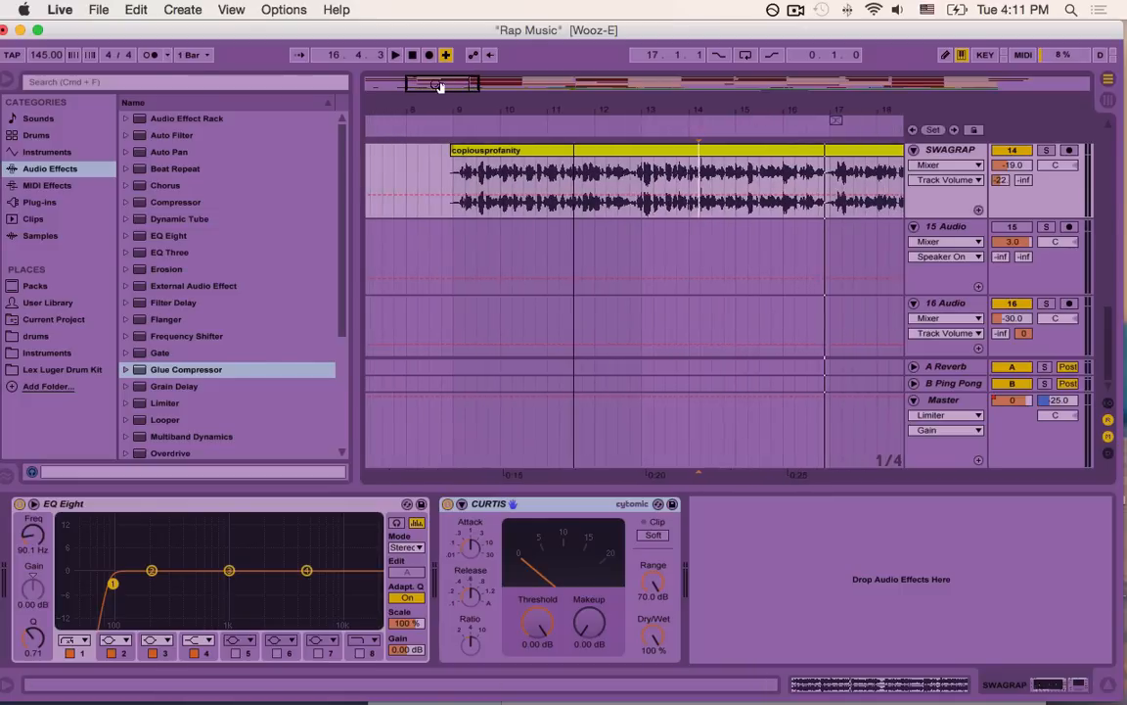
{"action": "left_click", "coordinate": [537, 628]}
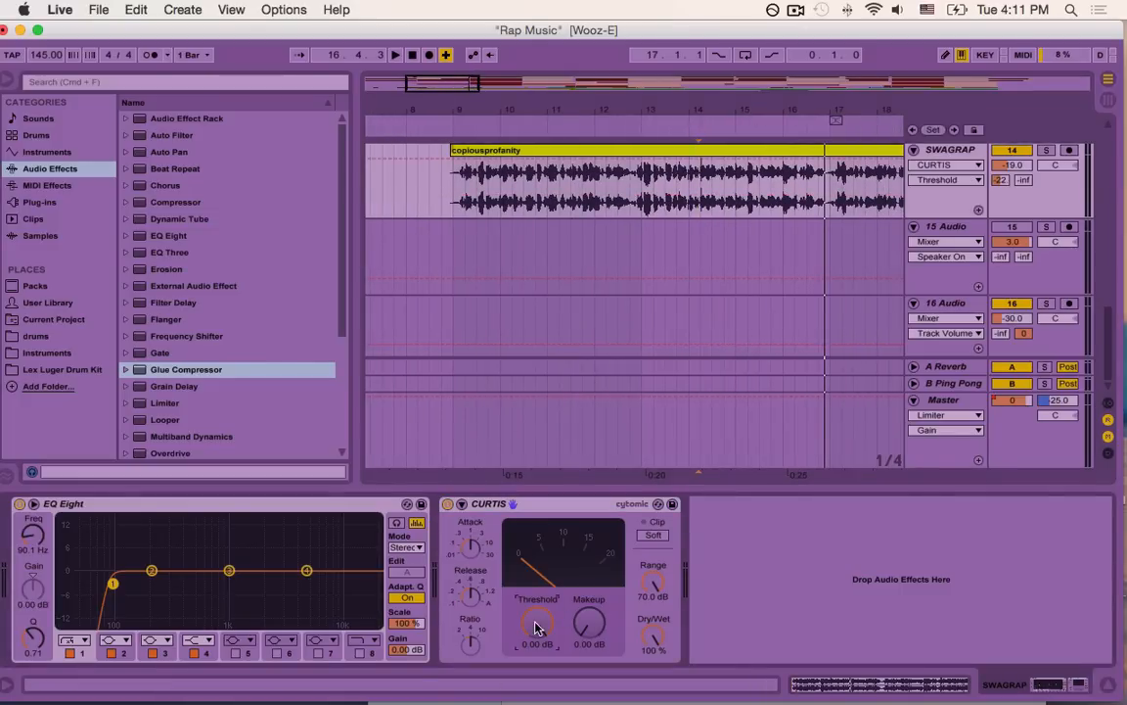
{"action": "left_click_drag", "start_coordinate": [537, 625], "coordinate": [537, 664]}
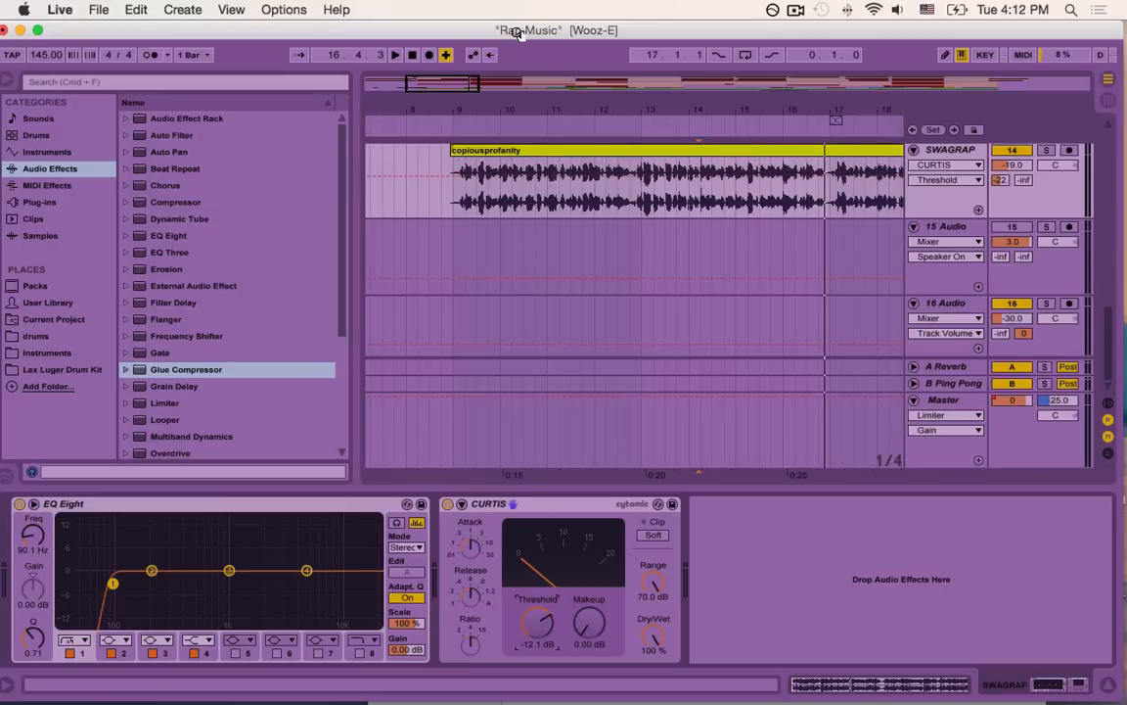
Solo the SWAGRAP track and play the vocal from 9.1.1 to check the compressor's gain reduction.
{"action": "left_click_drag", "start_coordinate": [433, 69], "coordinate": [449, 86]}
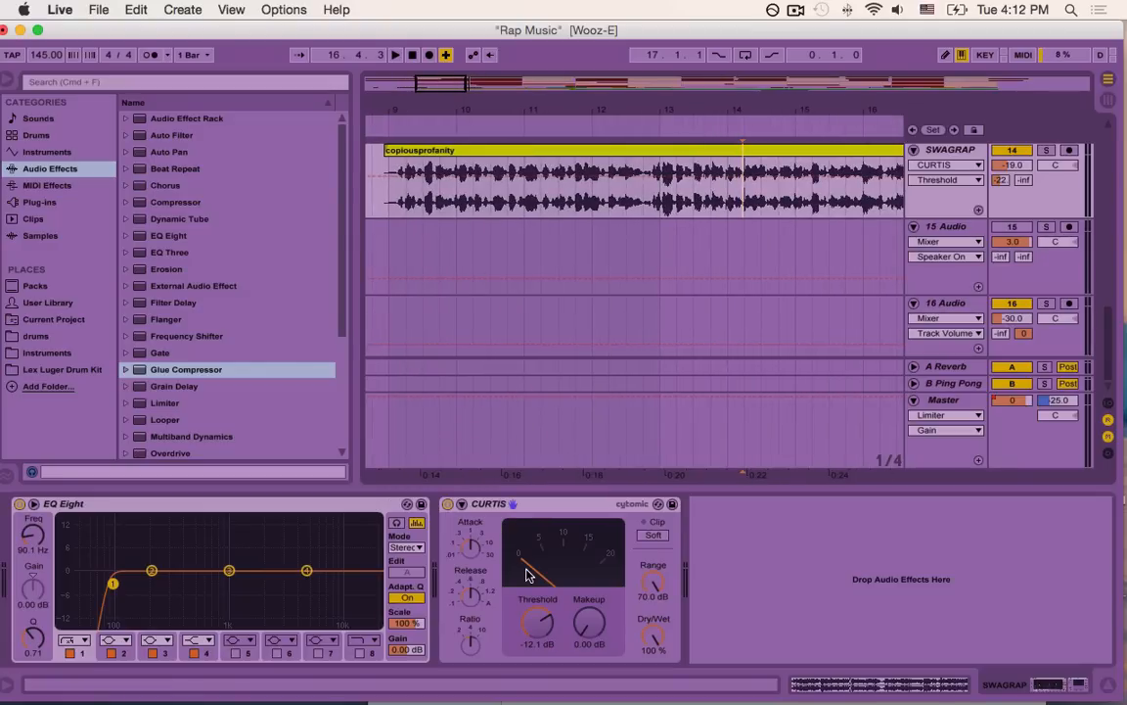
{"action": "left_click", "coordinate": [394, 188]}
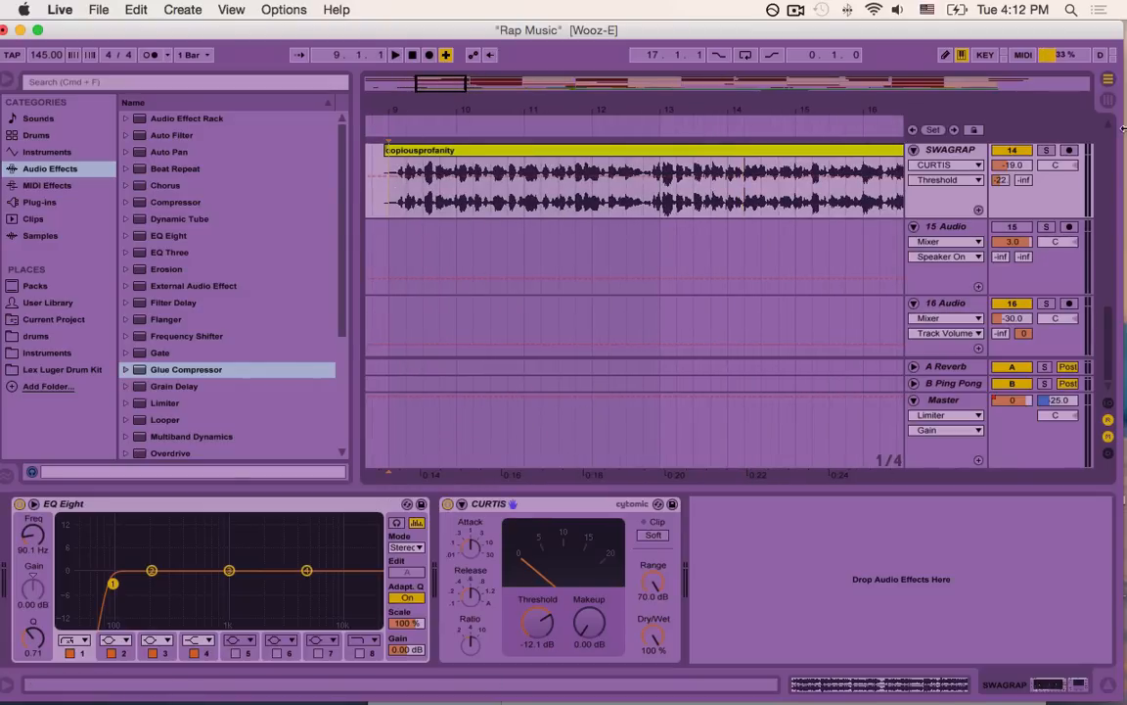
{"action": "left_click", "coordinate": [1047, 149]}
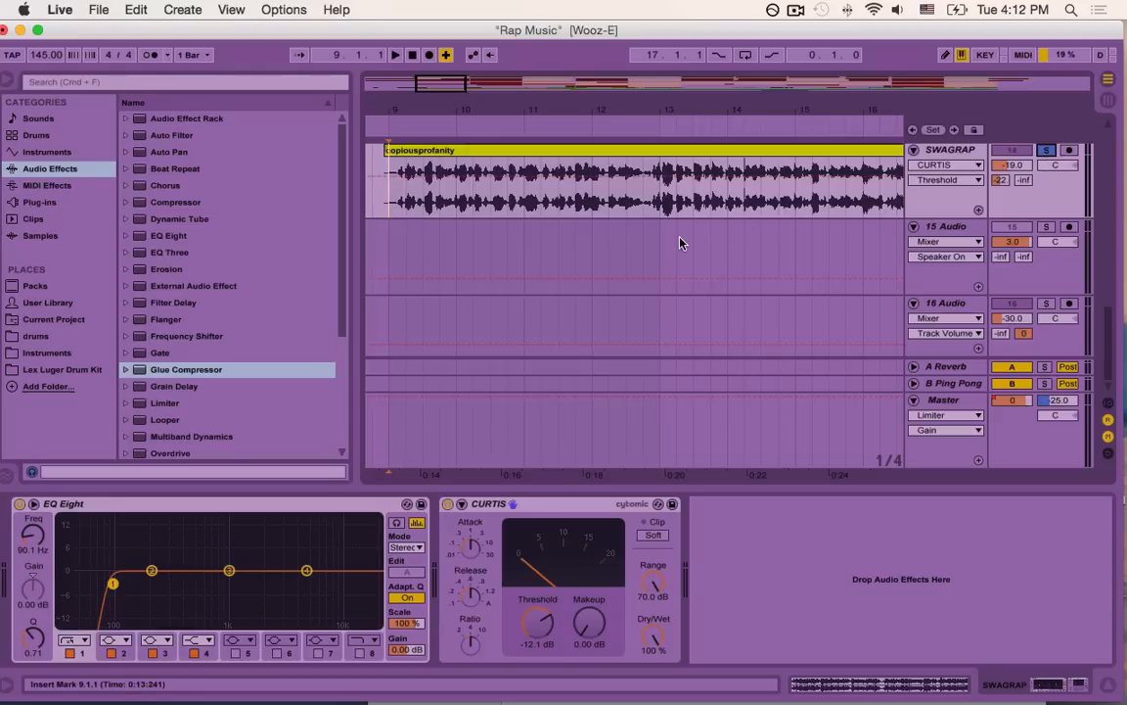
{"action": "key", "text": "space"}
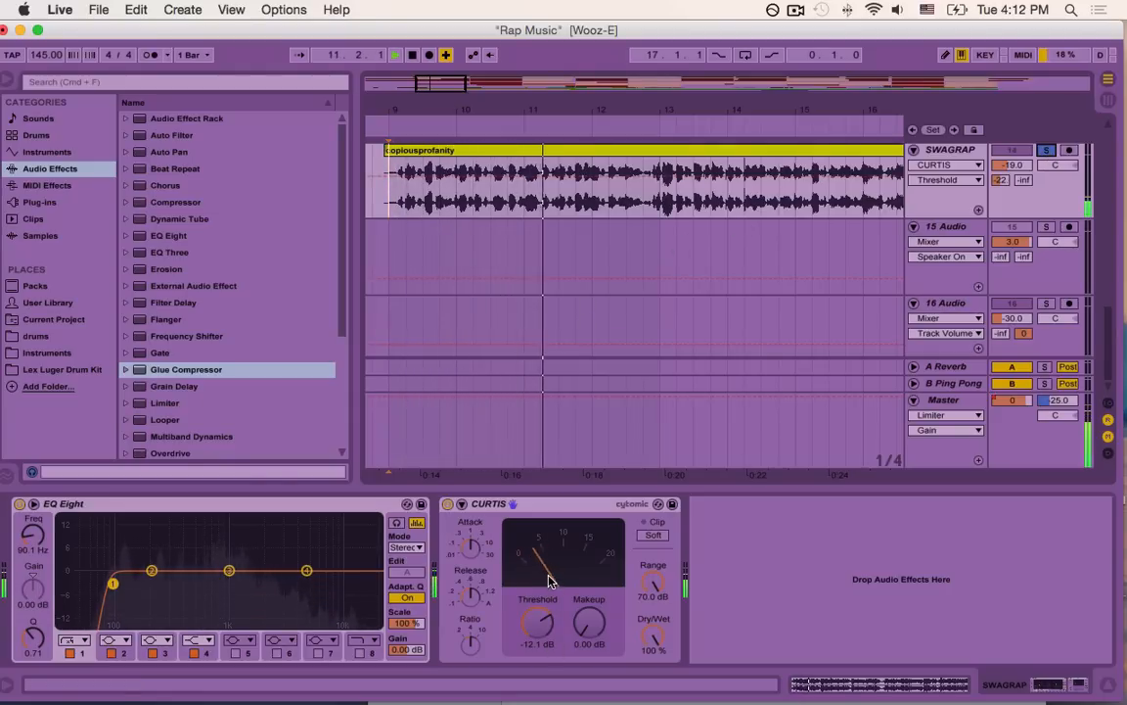
{"action": "key", "text": "space"}
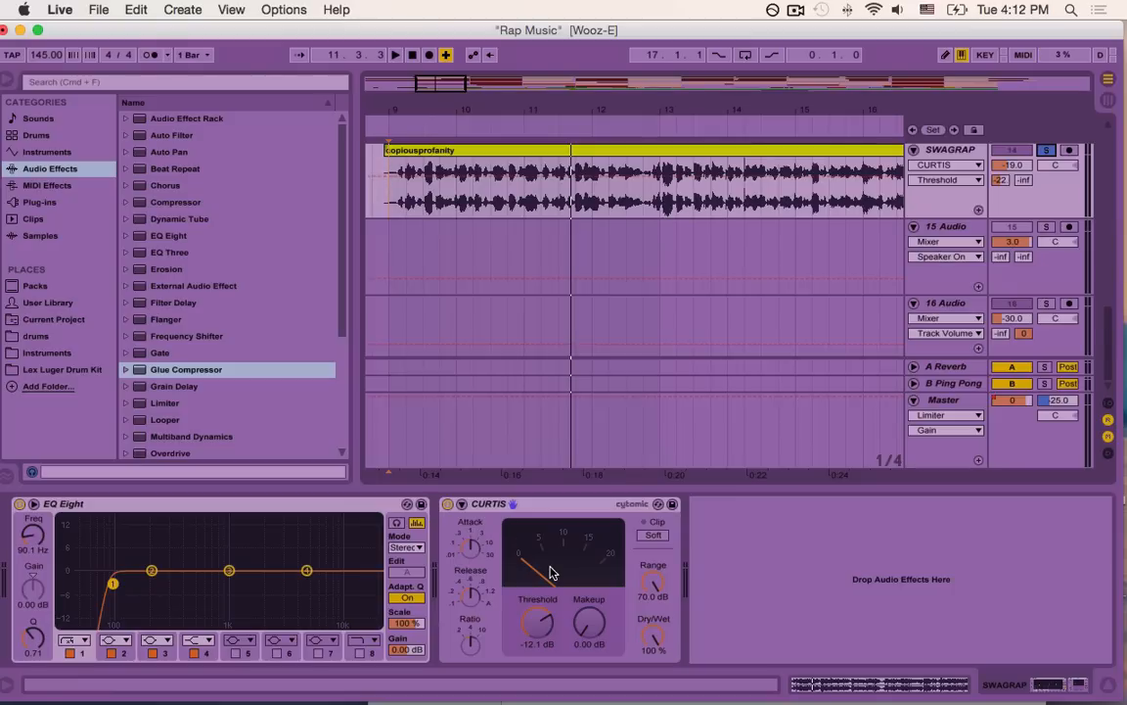
Set a faster attack and the shortest release, .1, on the CURTIS compressor.
{"action": "left_click", "coordinate": [470, 550]}
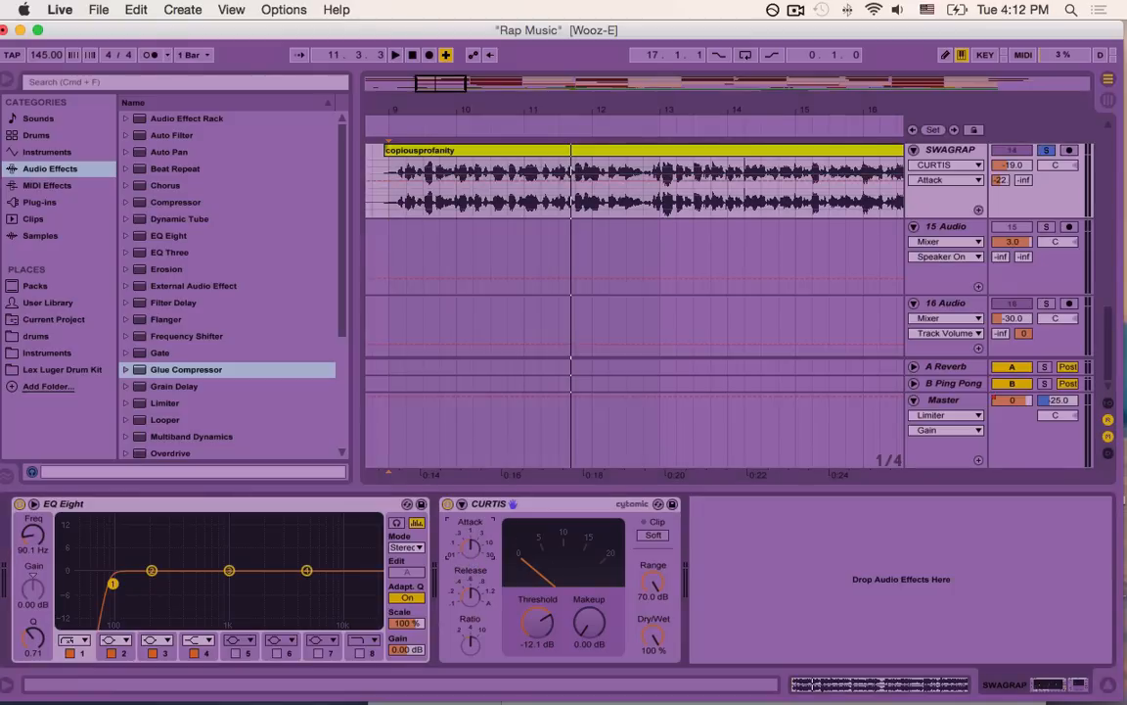
{"action": "left_click", "coordinate": [471, 597]}
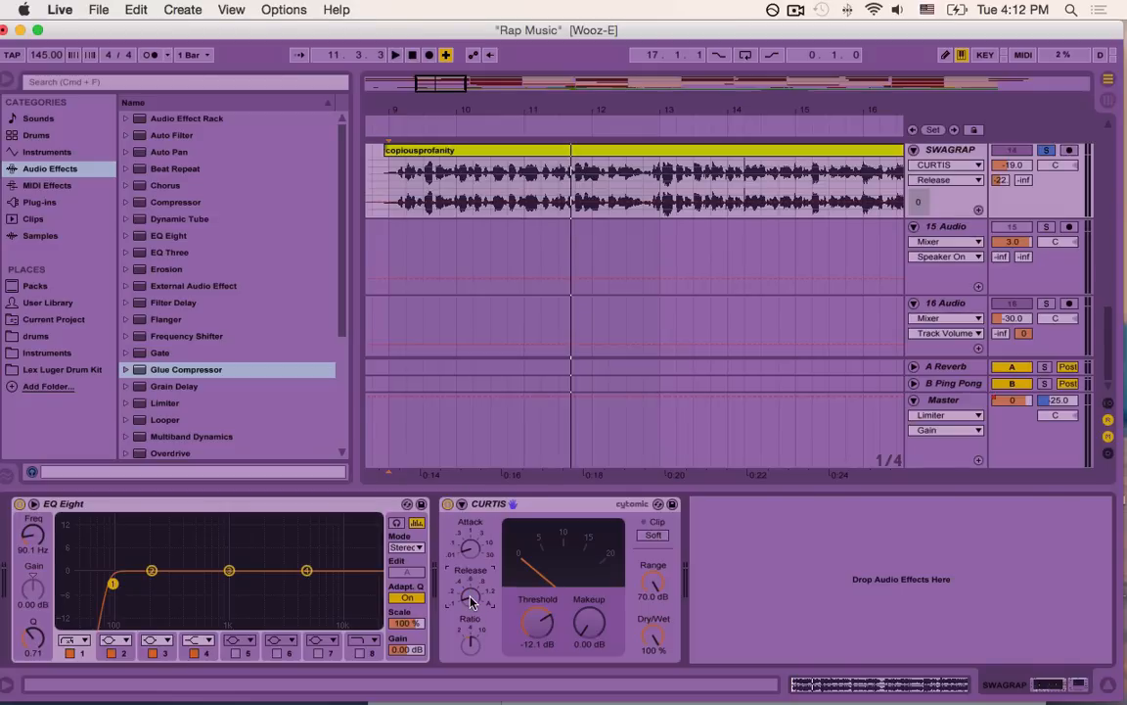
{"action": "left_click", "coordinate": [812, 646]}
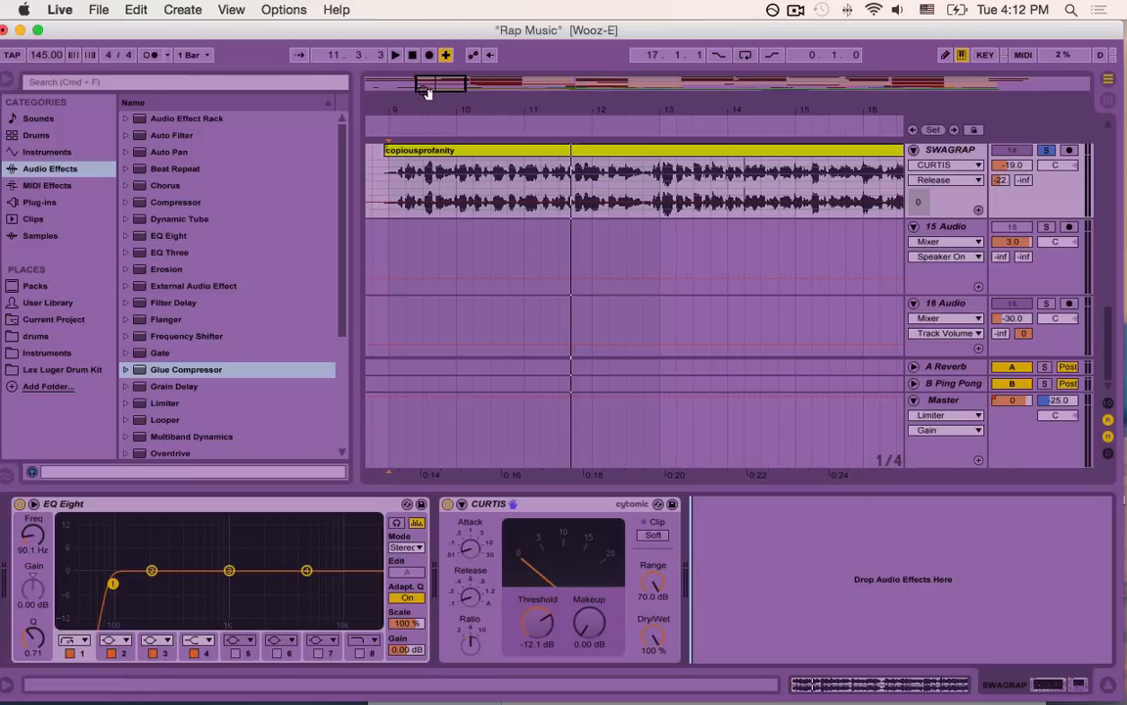
Set the CURTIS compressor's threshold to -10.8 dB while playing the soloed vocal from 9.1.1.
{"action": "left_click_drag", "start_coordinate": [404, 82], "coordinate": [441, 90]}
{"action": "scroll", "coordinate": [461, 191], "scroll_direction": "left", "scroll_amount": 3}
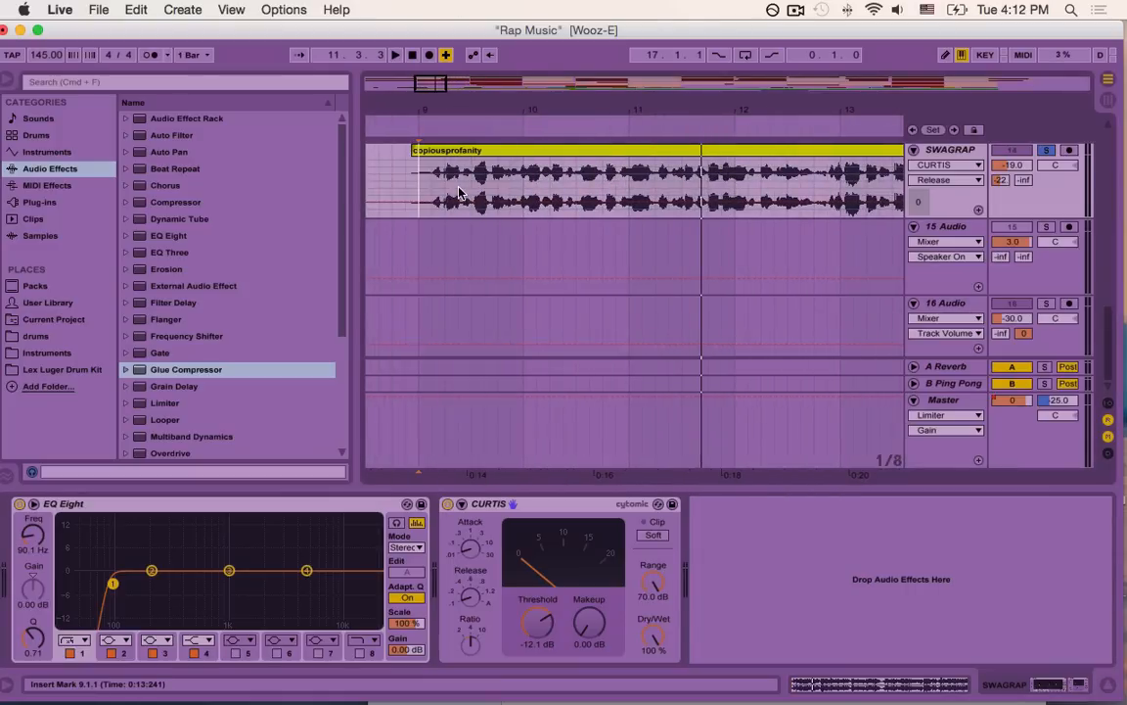
{"action": "key", "text": "space"}
{"action": "scroll", "coordinate": [461, 192], "scroll_direction": "right", "scroll_amount": 2}
{"action": "mouse_move", "coordinate": [537, 619]}
{"action": "left_mouse_down"}
{"action": "mouse_move", "coordinate": [537, 604]}
{"action": "mouse_move", "coordinate": [534, 632]}
{"action": "left_mouse_up"}
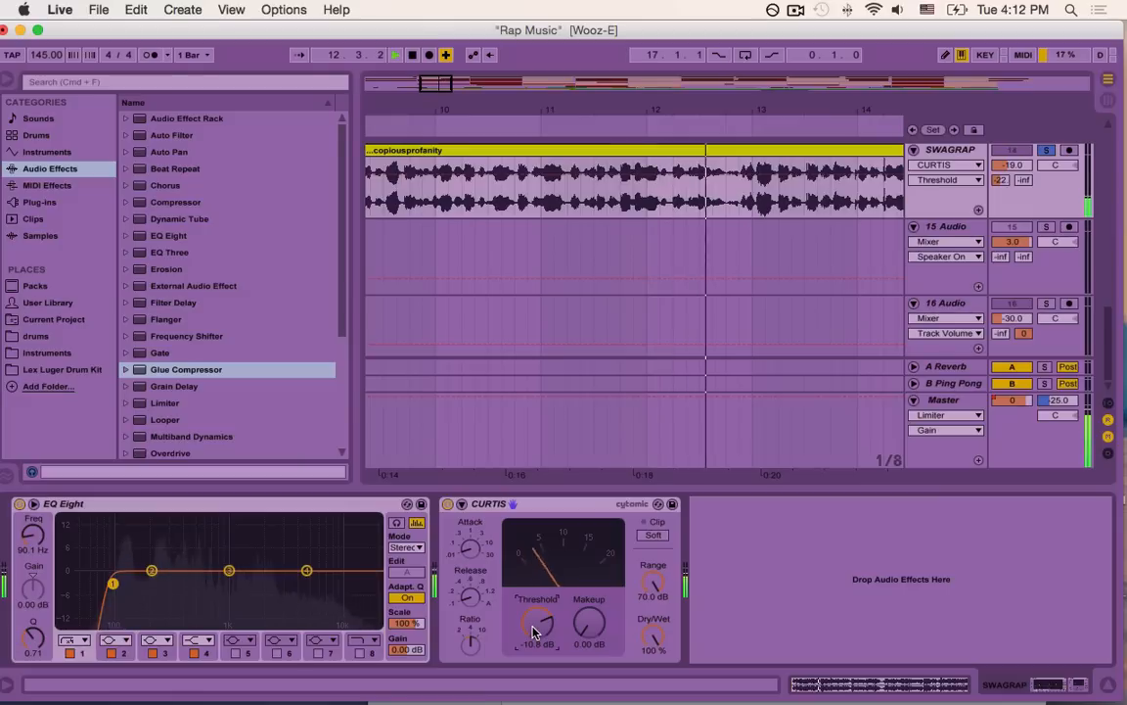
{"action": "key", "text": "space"}
{"action": "left_click", "coordinate": [848, 622]}
Compare the soloed vocal from 9.1.1 with the CURTIS compressor bypassed and switched on.
{"action": "left_click_drag", "start_coordinate": [436, 82], "coordinate": [438, 86]}
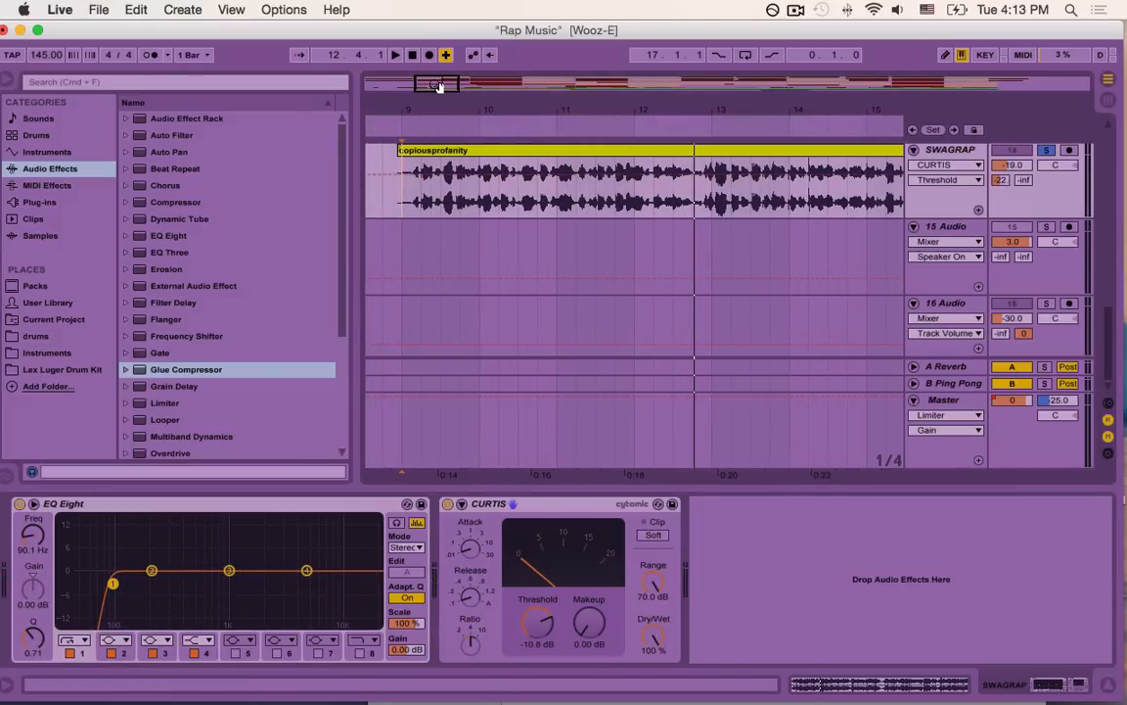
{"action": "left_click", "coordinate": [447, 506]}
{"action": "key", "text": "space"}
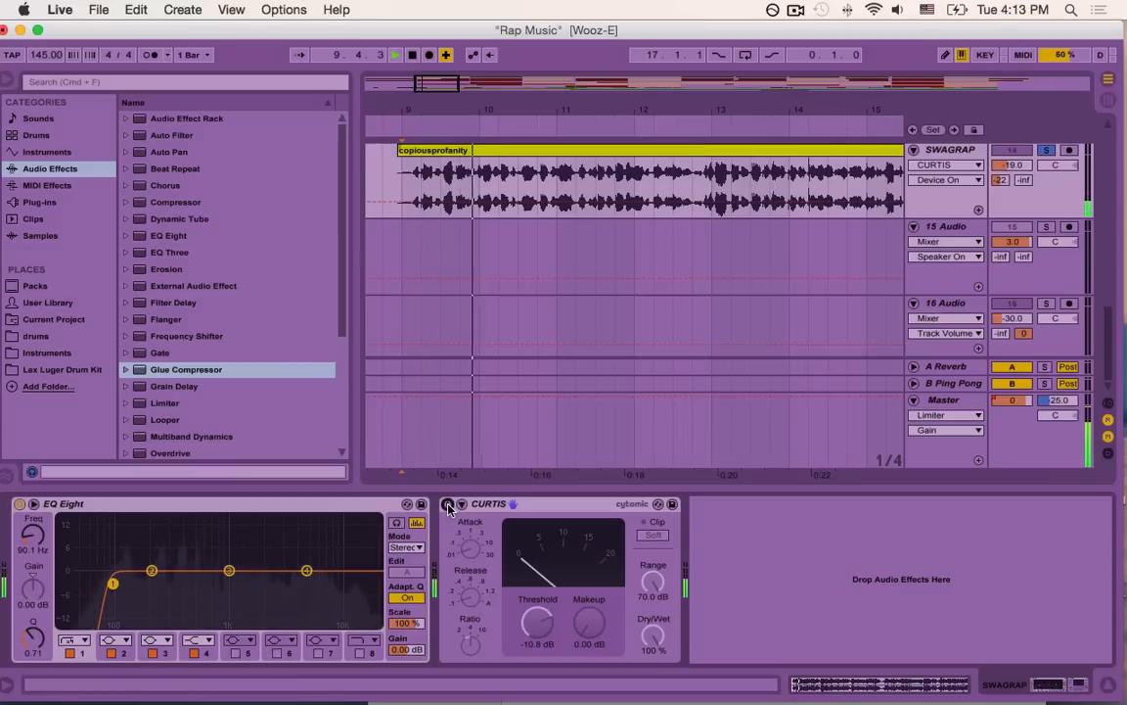
{"action": "left_click", "coordinate": [447, 506]}
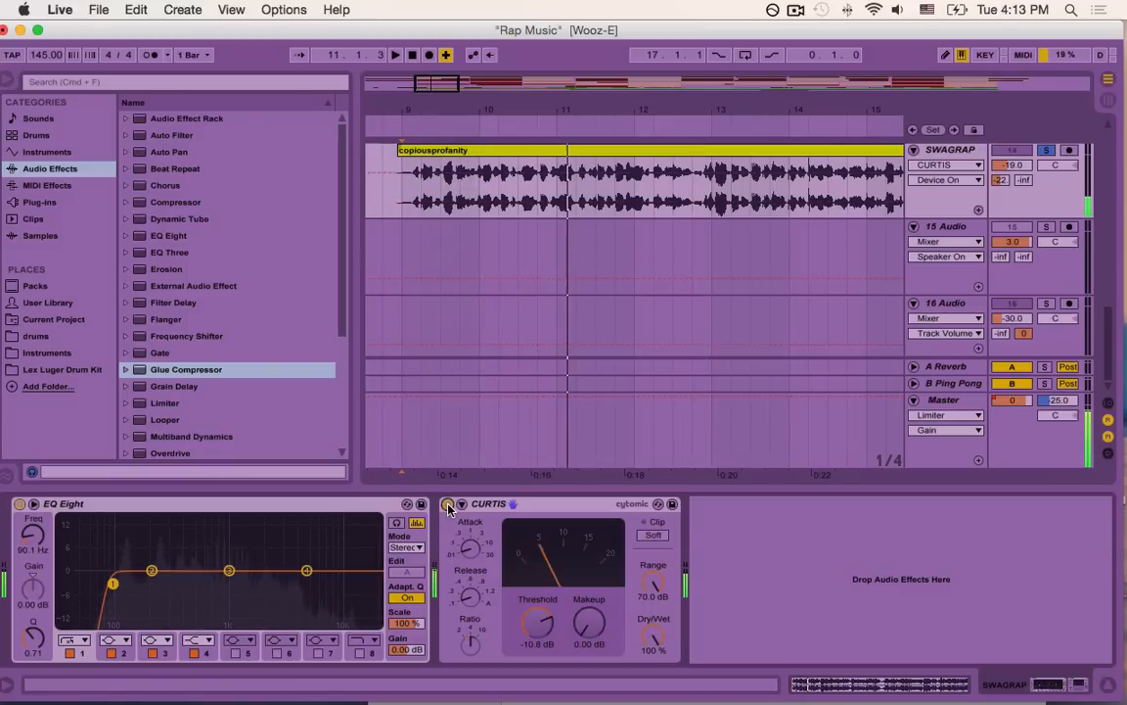
{"action": "key", "text": "space"}
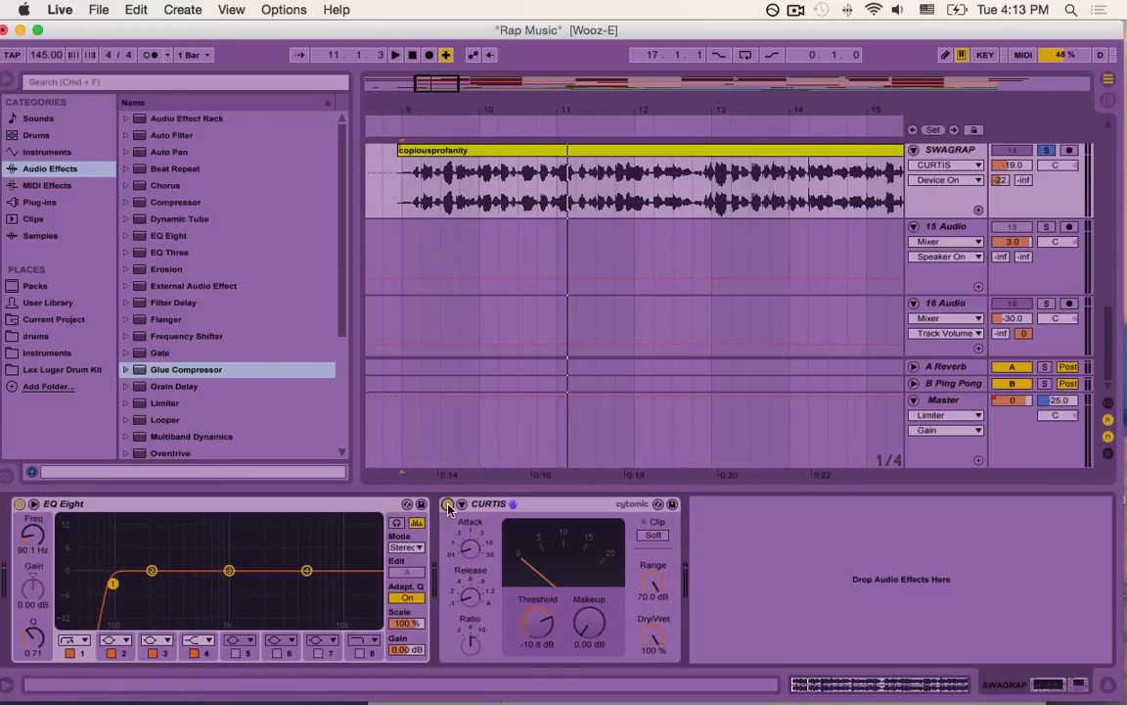
{"action": "key", "text": "space"}
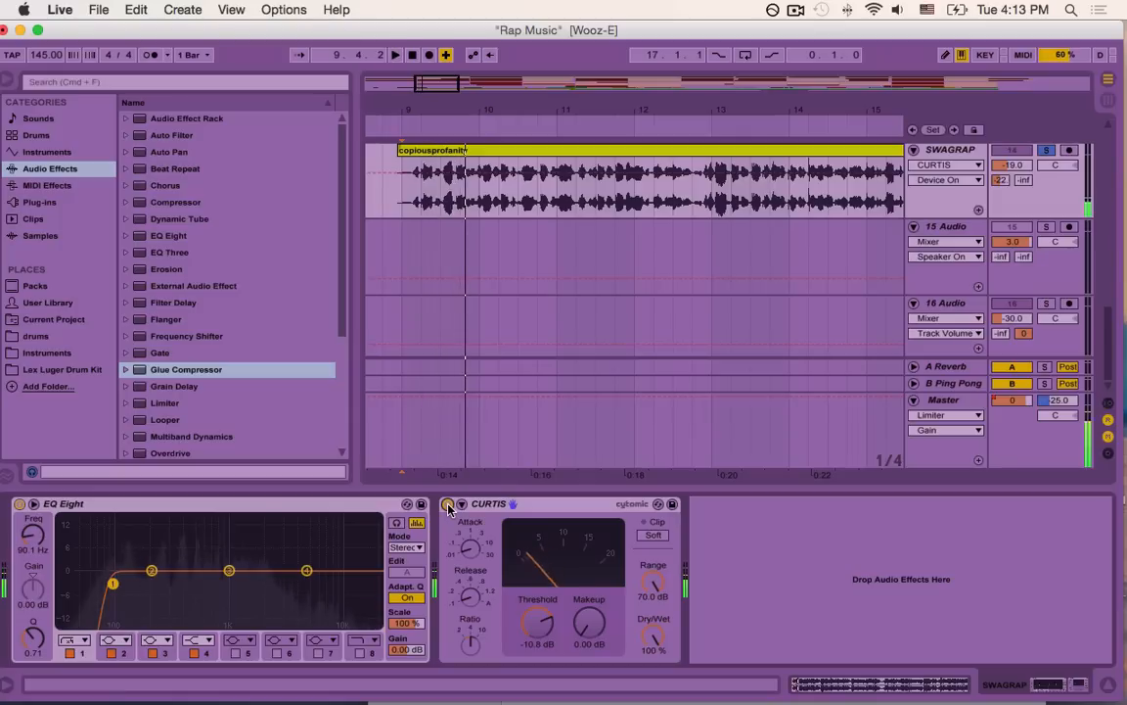
Enable soft clipping on the CURTIS compressor and raise its makeup gain to 1.75 dB.
{"action": "left_click", "coordinate": [595, 636]}
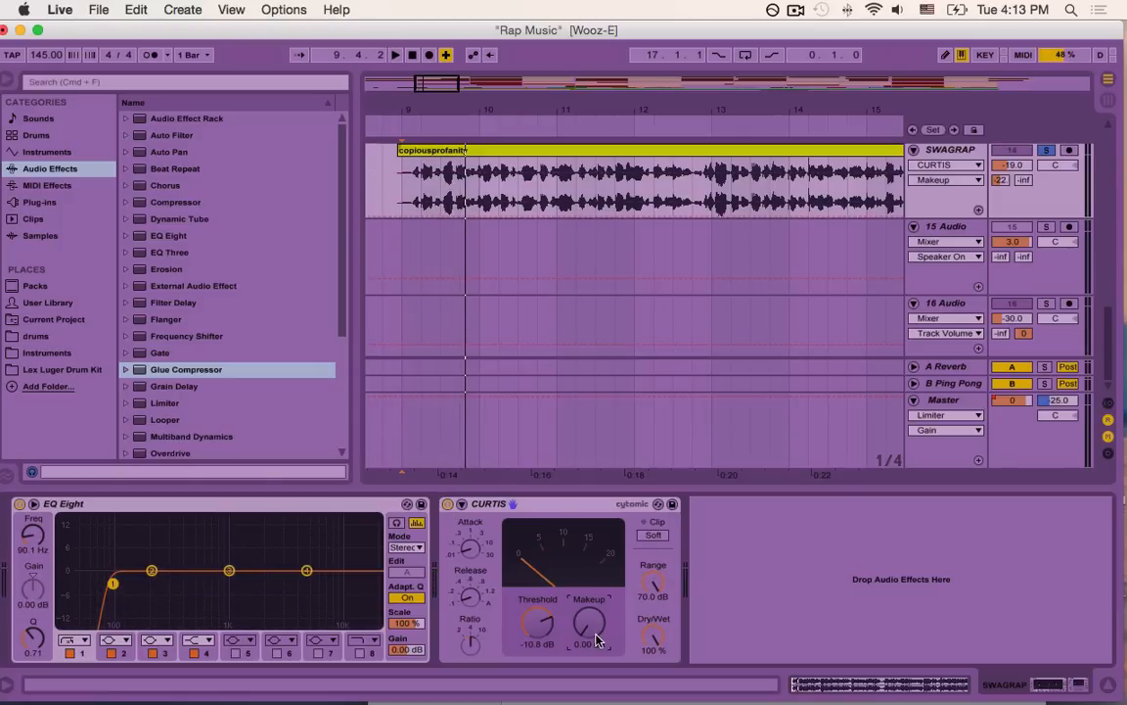
{"action": "left_click", "coordinate": [664, 537]}
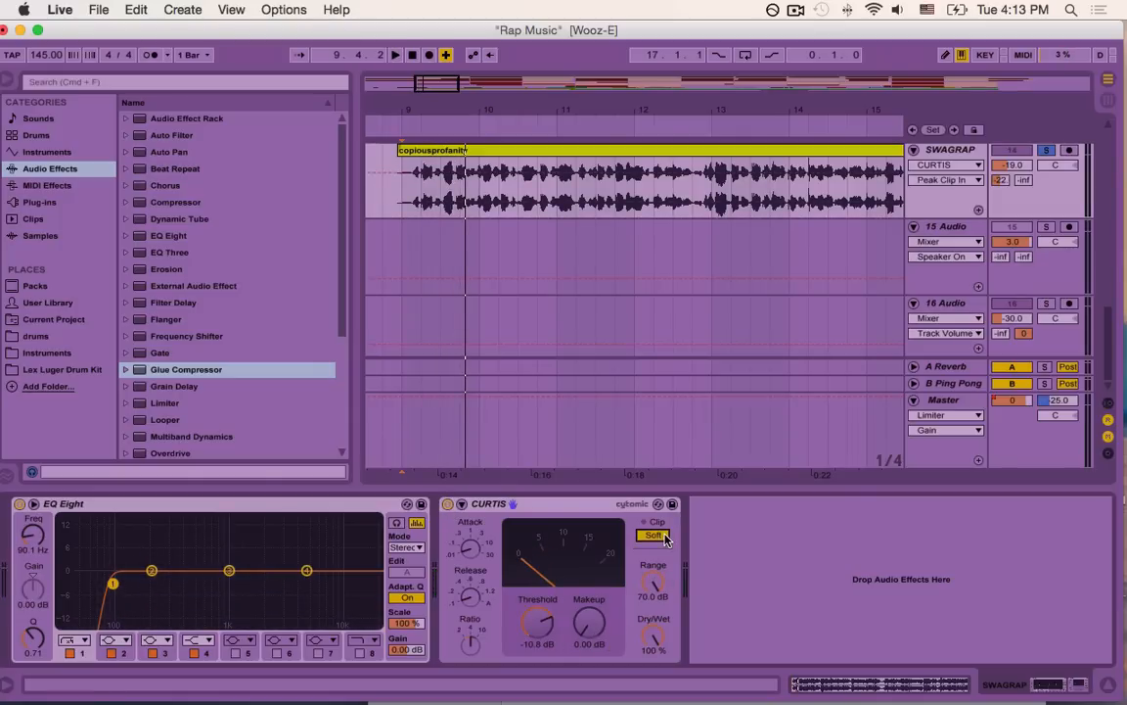
{"action": "left_click", "coordinate": [589, 622]}
{"action": "left_click_drag", "start_coordinate": [590, 623], "coordinate": [589, 614]}
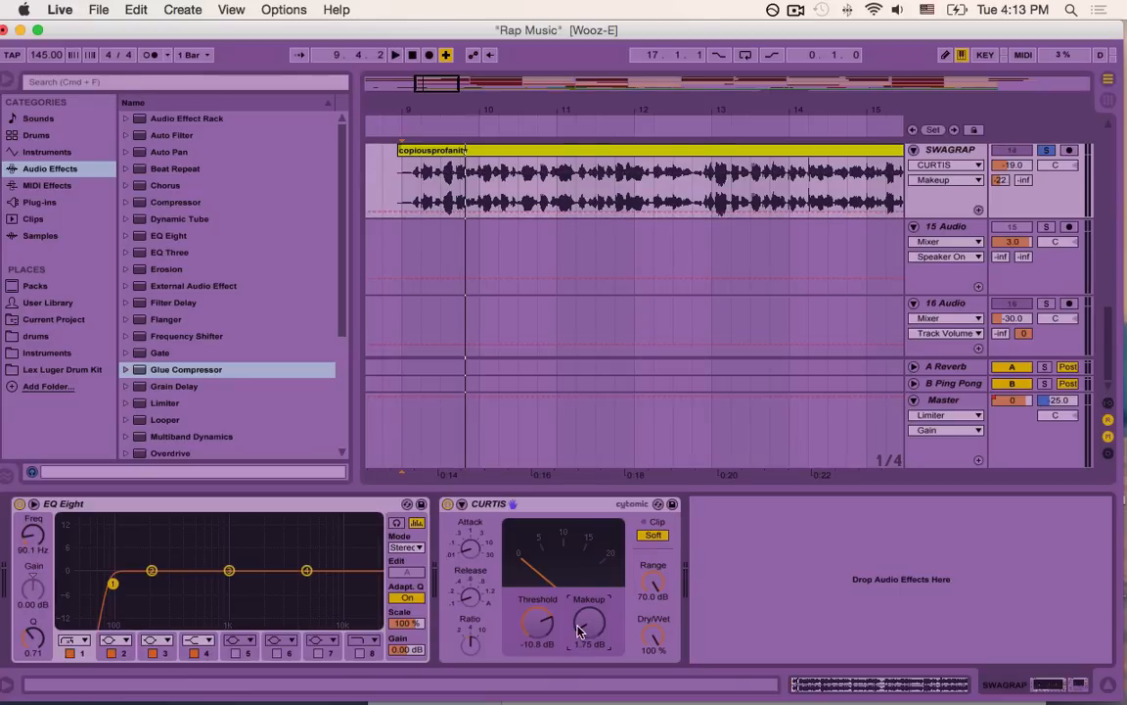
{"action": "left_click", "coordinate": [822, 657]}
{"action": "left_click", "coordinate": [589, 634]}
Play the soloed vocal from 9.1.1 and compare it with the CURTIS compressor bypassed and active.
{"action": "mouse_move", "coordinate": [402, 87]}
{"action": "left_mouse_down"}
{"action": "mouse_move", "coordinate": [401, 54]}
{"action": "mouse_move", "coordinate": [401, 73]}
{"action": "left_mouse_up"}
{"action": "left_click", "coordinate": [442, 191]}
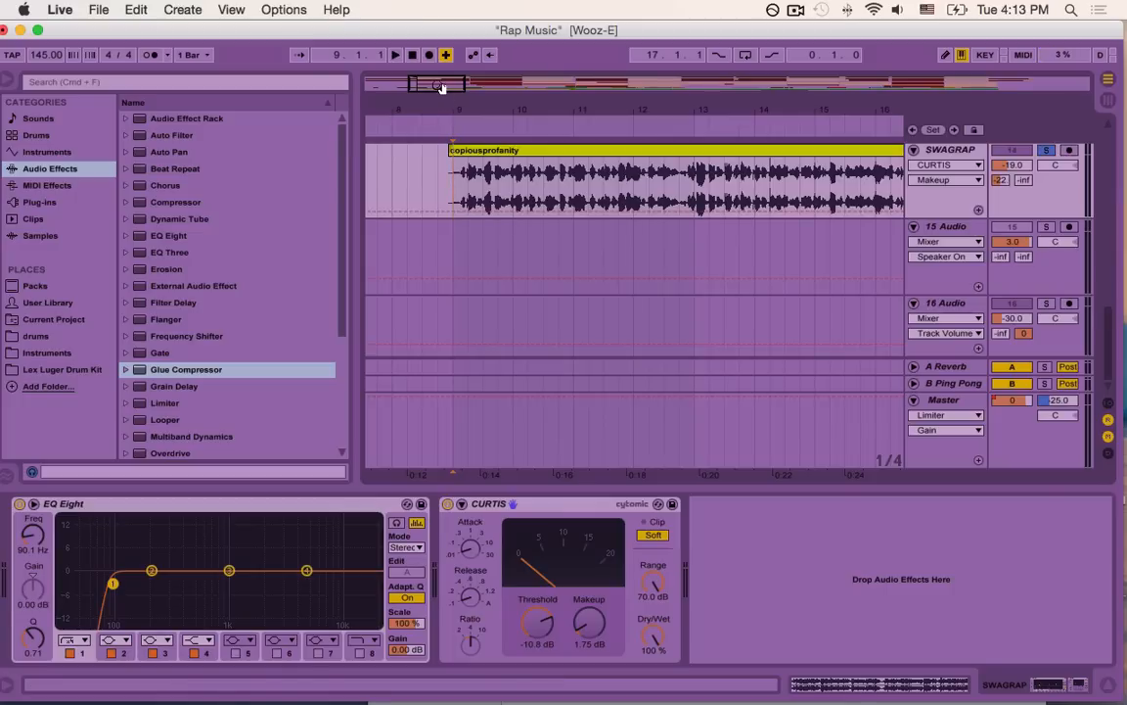
{"action": "key", "text": "space"}
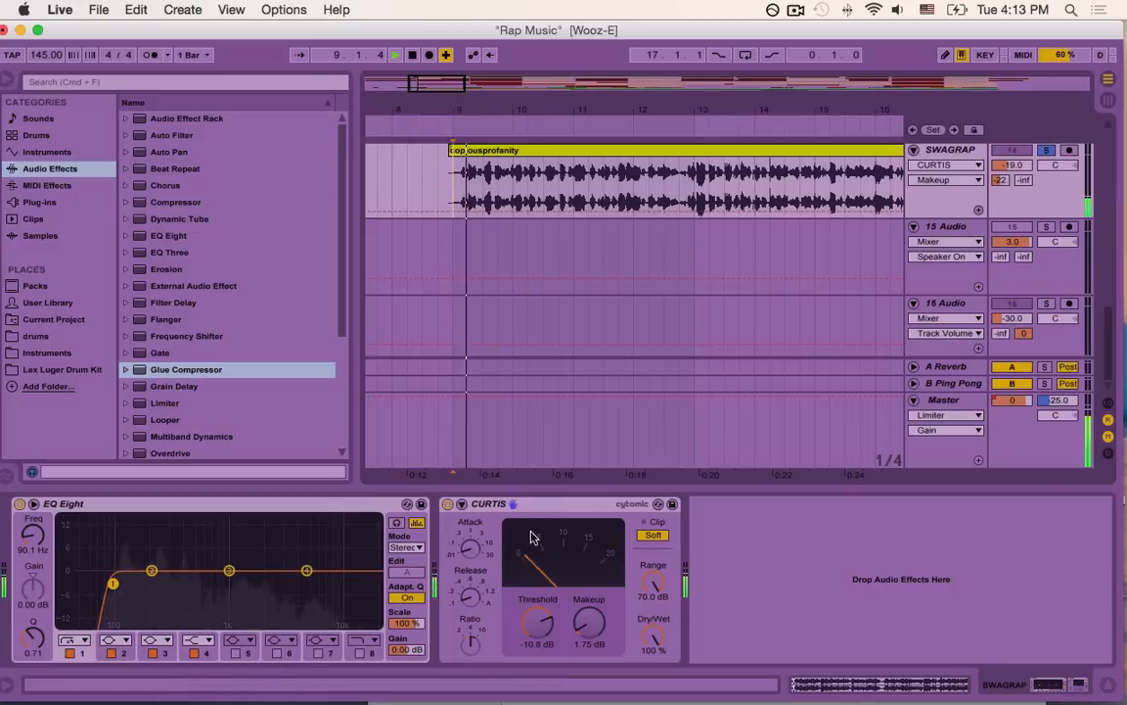
{"action": "left_click", "coordinate": [447, 504]}
{"action": "left_click", "coordinate": [447, 504]}
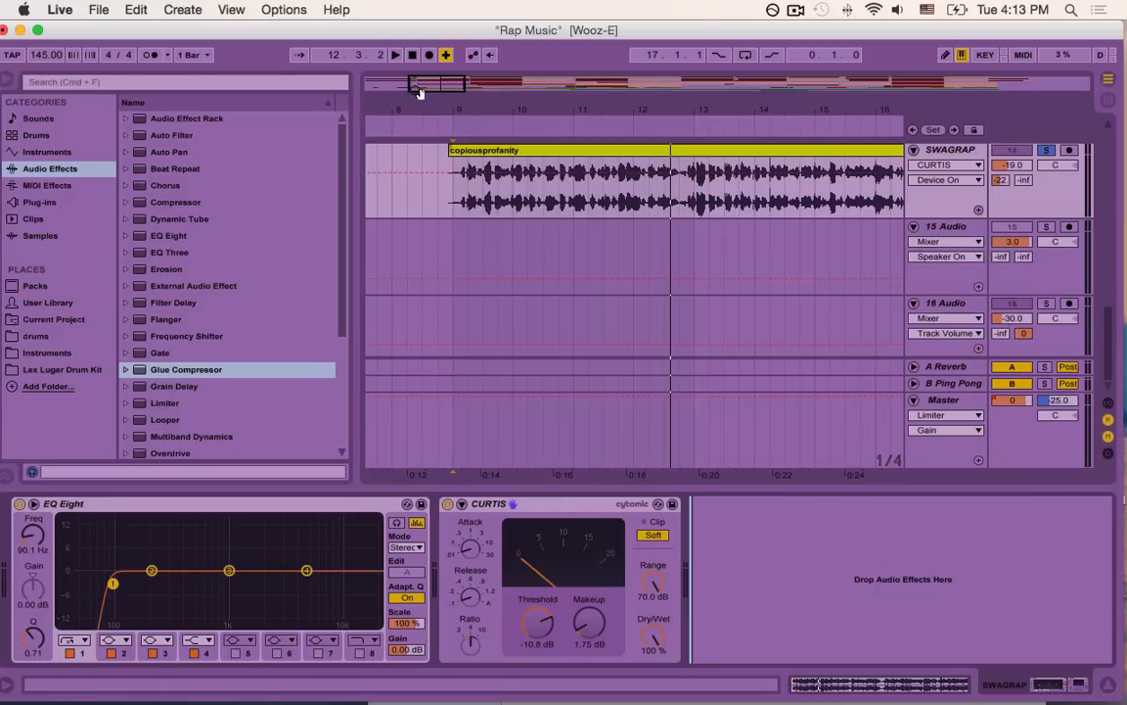
Unsolo the SWAGRAP track, play it with the beat from 9.1.1 and raise its volume to -18.0 dB.
{"action": "left_click_drag", "start_coordinate": [421, 91], "coordinate": [419, 94]}
{"action": "left_click", "coordinate": [457, 211]}
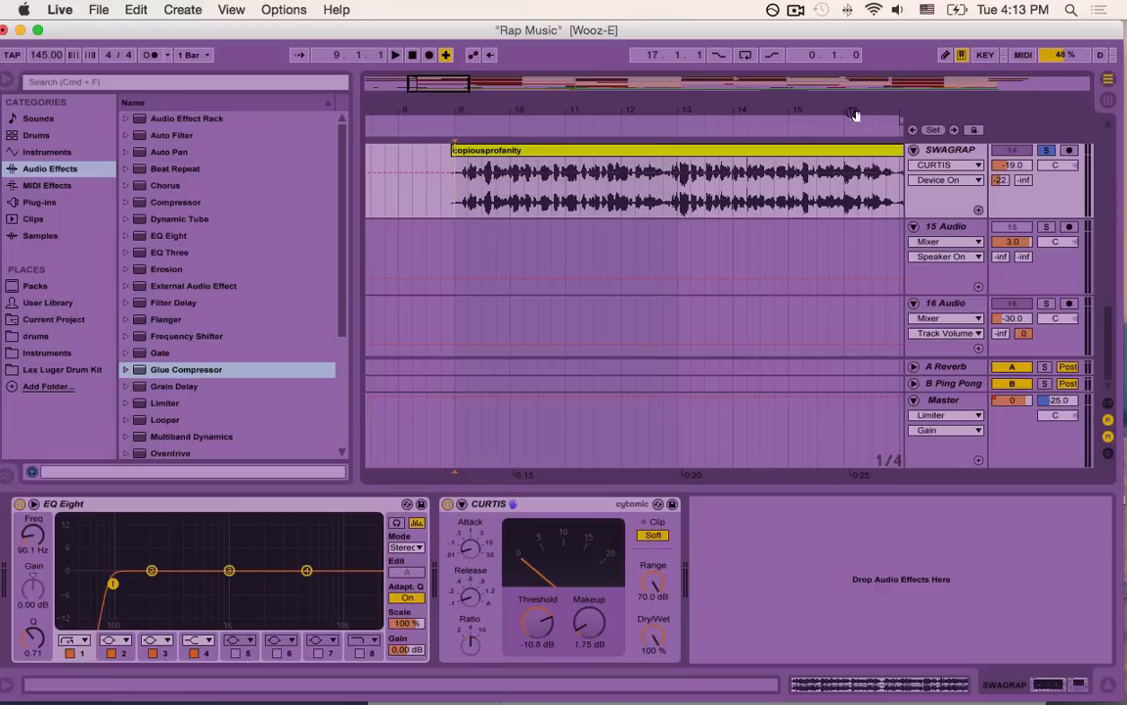
{"action": "left_click", "coordinate": [1046, 150]}
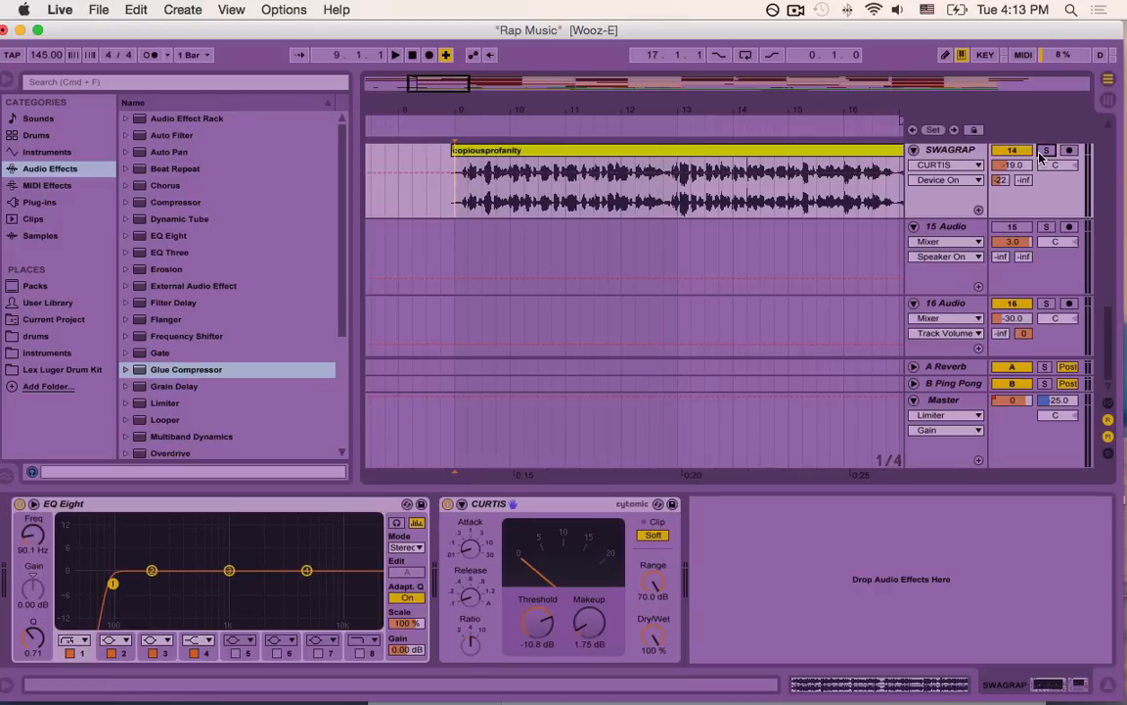
{"action": "key", "text": "space"}
{"action": "left_click", "coordinate": [1012, 165]}
{"action": "left_click_drag", "start_coordinate": [1012, 165], "coordinate": [1012, 162]}
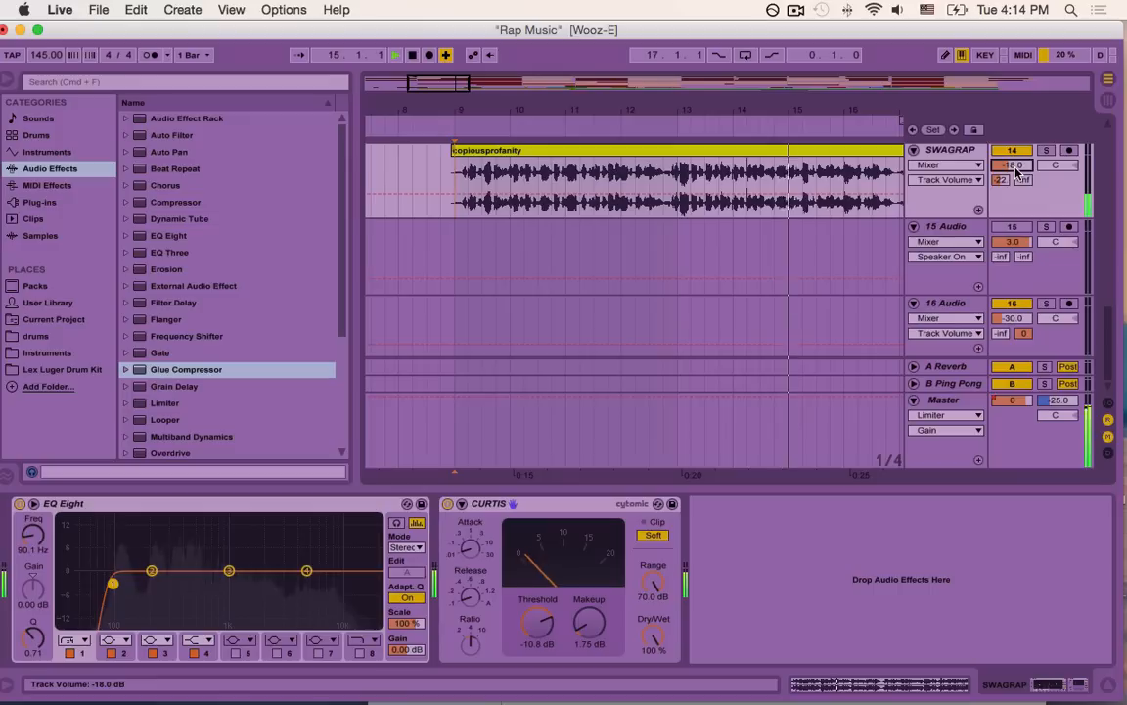
{"action": "left_click", "coordinate": [866, 620]}
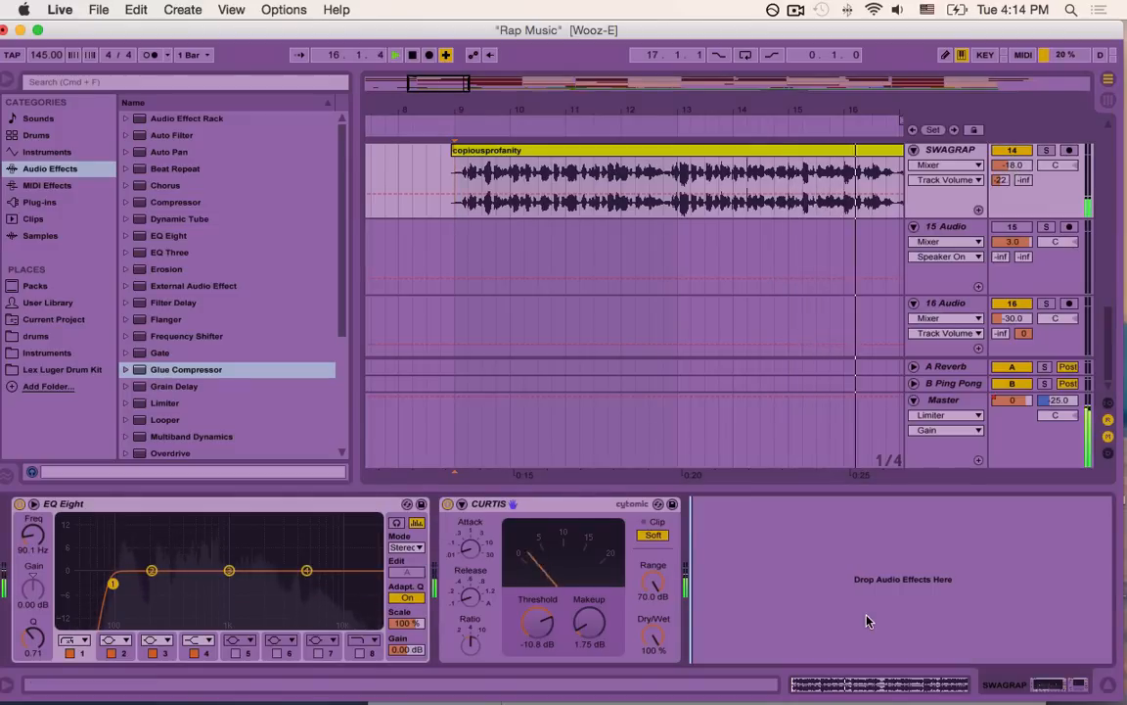
{"action": "key", "text": "space"}
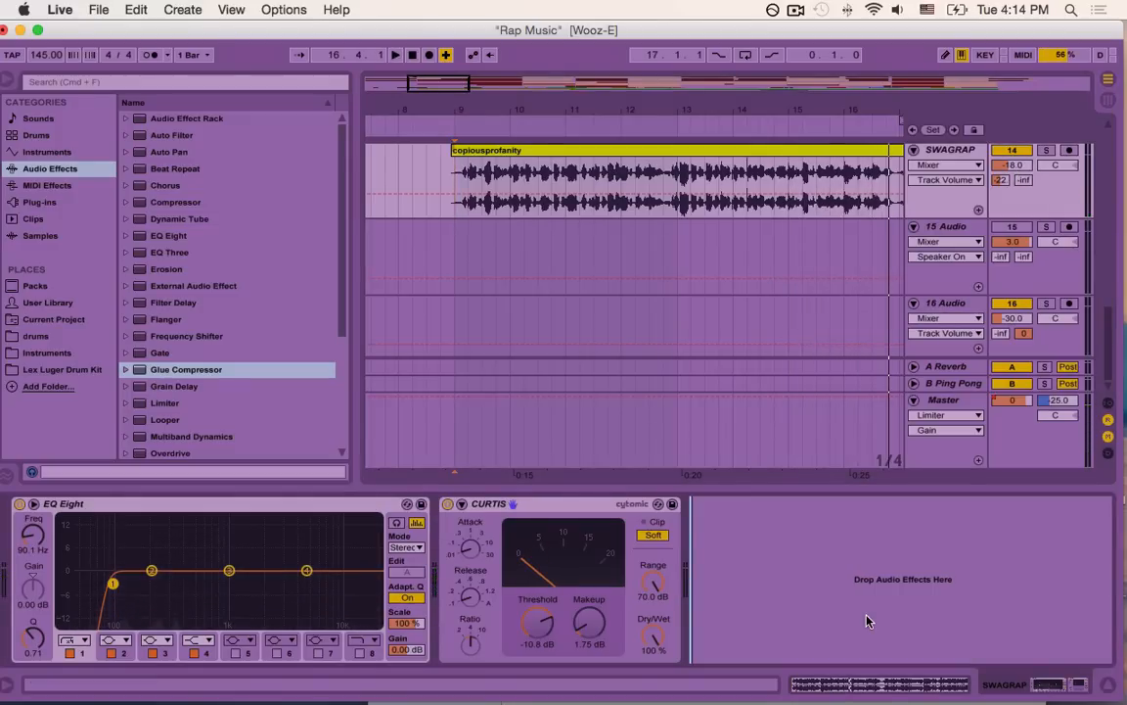
Solo the SWAGRAP track and repeatedly replay the short vocal phrase starting at 11.2.3.
{"action": "left_click", "coordinate": [1048, 150]}
{"action": "key", "text": "space"}
{"action": "left_click_drag", "start_coordinate": [447, 90], "coordinate": [454, 126]}
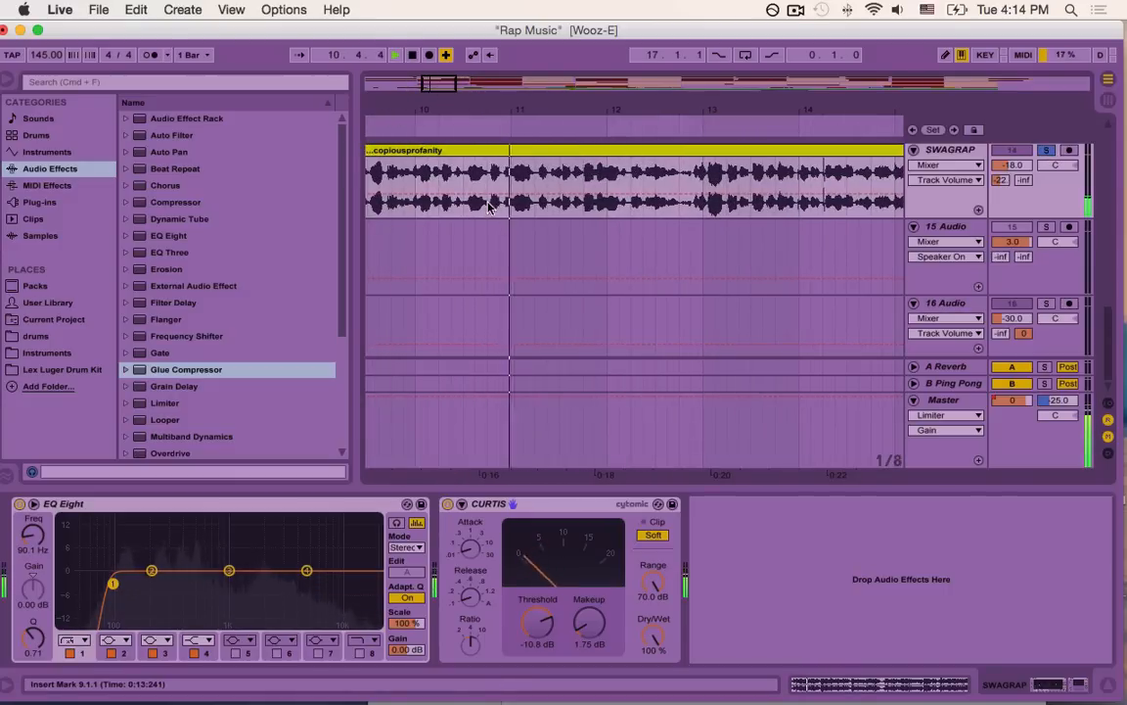
{"action": "left_click", "coordinate": [556, 180]}
{"action": "key", "text": "space"}
{"action": "key", "text": "space"}
{"action": "left_click", "coordinate": [546, 180]}
{"action": "key", "text": "space"}
{"action": "key", "text": "space"}
{"action": "key", "text": "space"}
{"action": "key", "text": "space"}
{"action": "key", "text": "space"}
{"action": "key", "text": "space"}
{"action": "key", "text": "space"}
{"action": "key", "text": "space"}
{"action": "key", "text": "space"}
{"action": "key", "text": "space"}
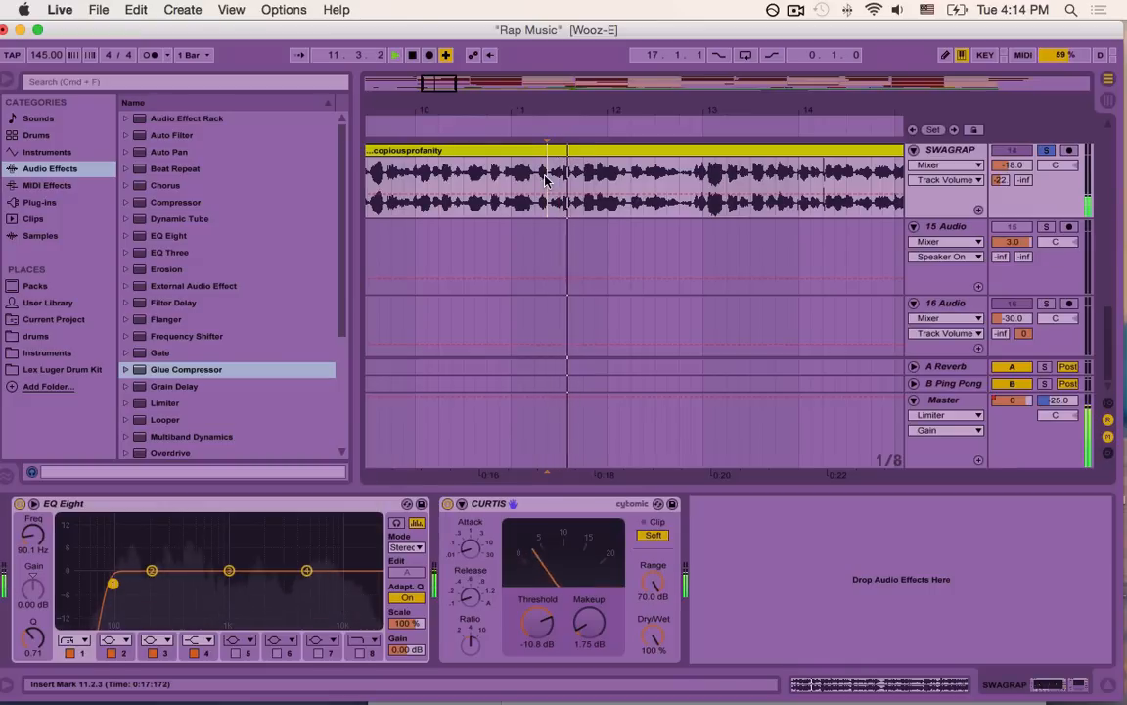
{"action": "key", "text": "space"}
Examine the waveform around 11.2.3 up close and replay that soloed phrase to check its sibilance.
{"action": "left_click_drag", "start_coordinate": [447, 81], "coordinate": [447, 84]}
{"action": "scroll", "coordinate": [458, 186], "scroll_direction": "left", "scroll_amount": 3}
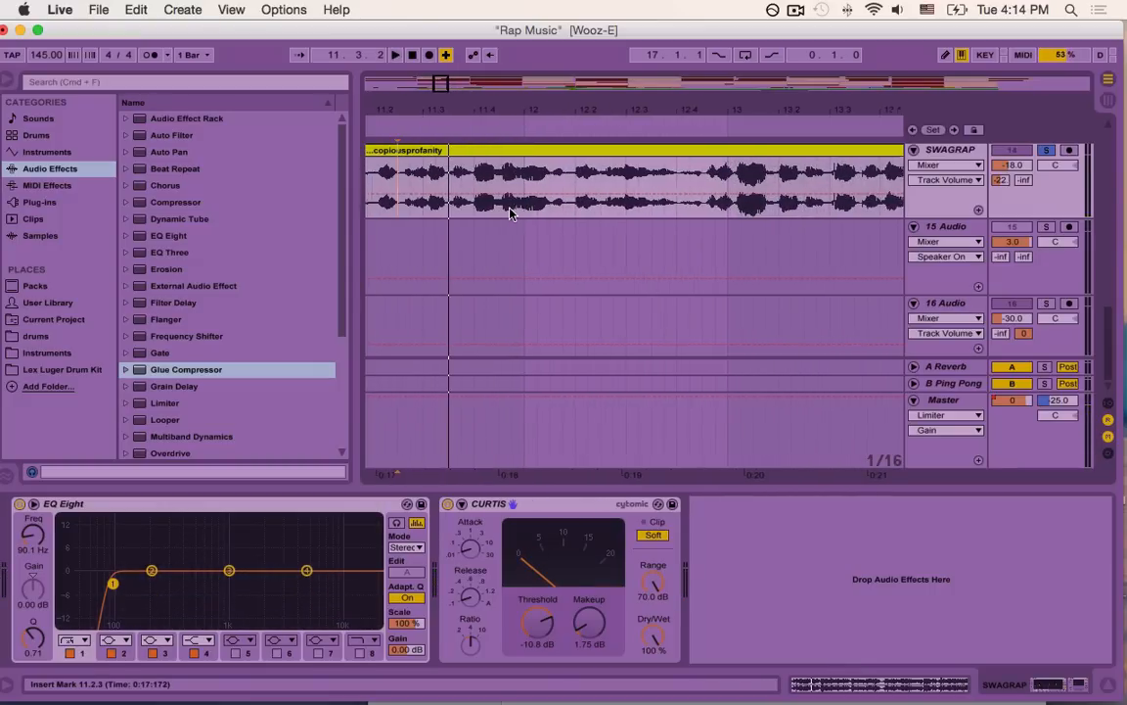
{"action": "key", "text": "space"}
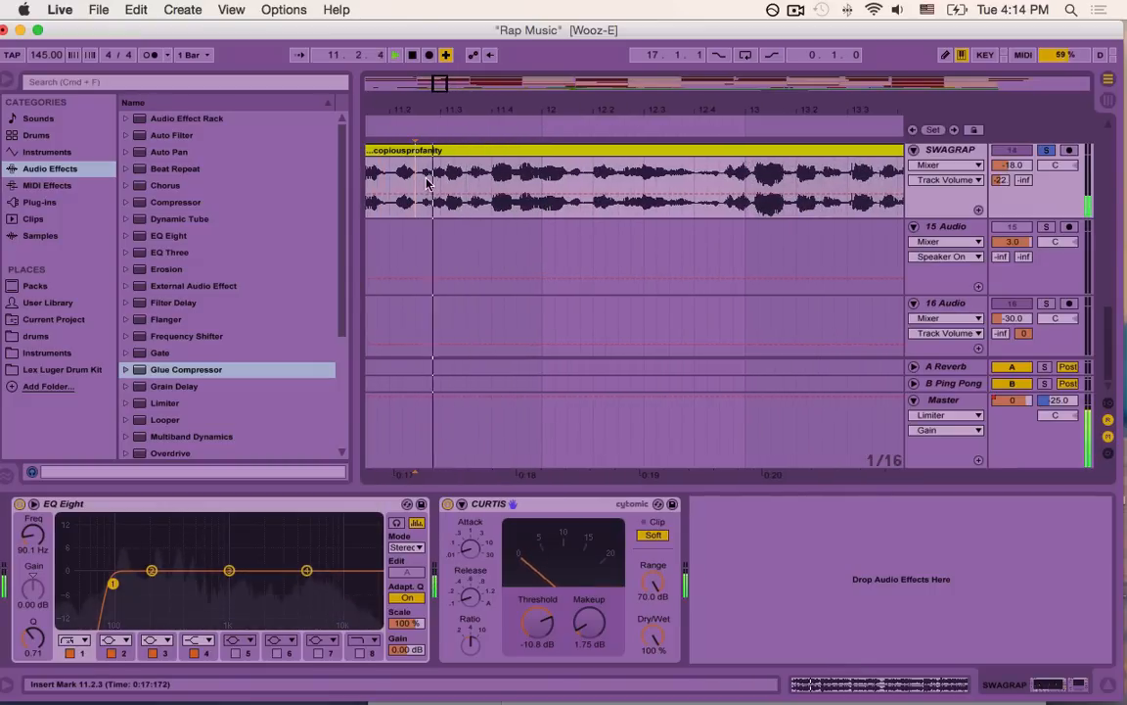
{"action": "left_click_drag", "start_coordinate": [444, 85], "coordinate": [443, 71]}
{"action": "left_click", "coordinate": [808, 610]}
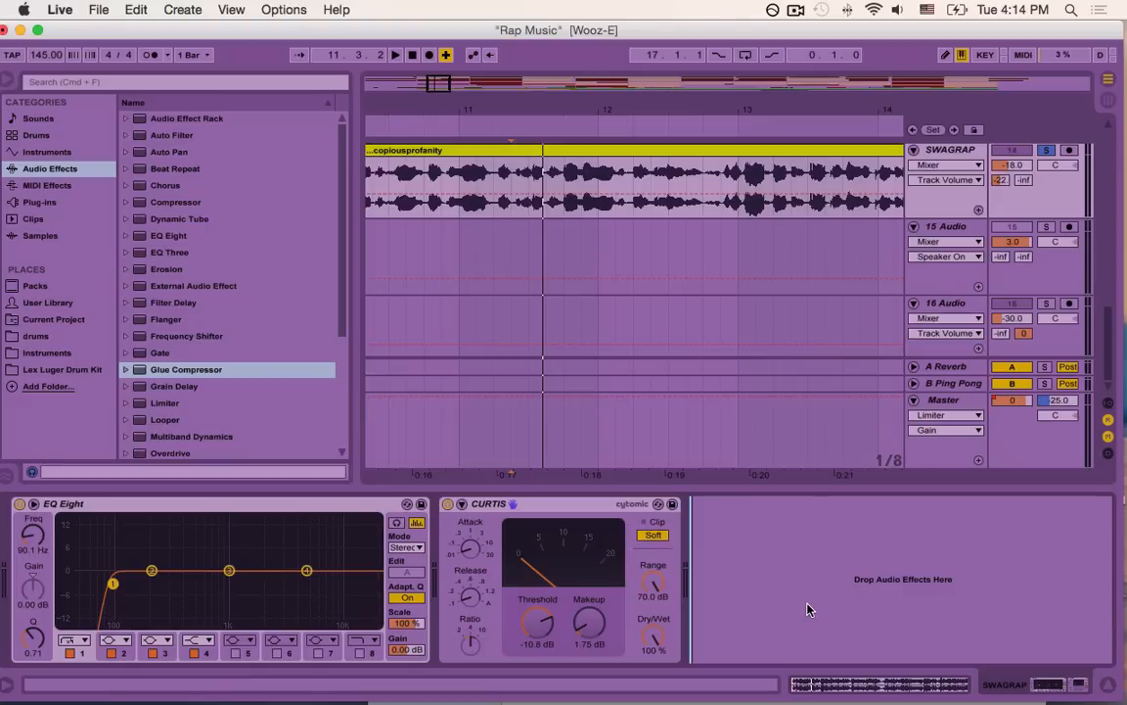
{"action": "left_click", "coordinate": [480, 423]}
{"action": "key", "text": "space"}
{"action": "key", "text": "space"}
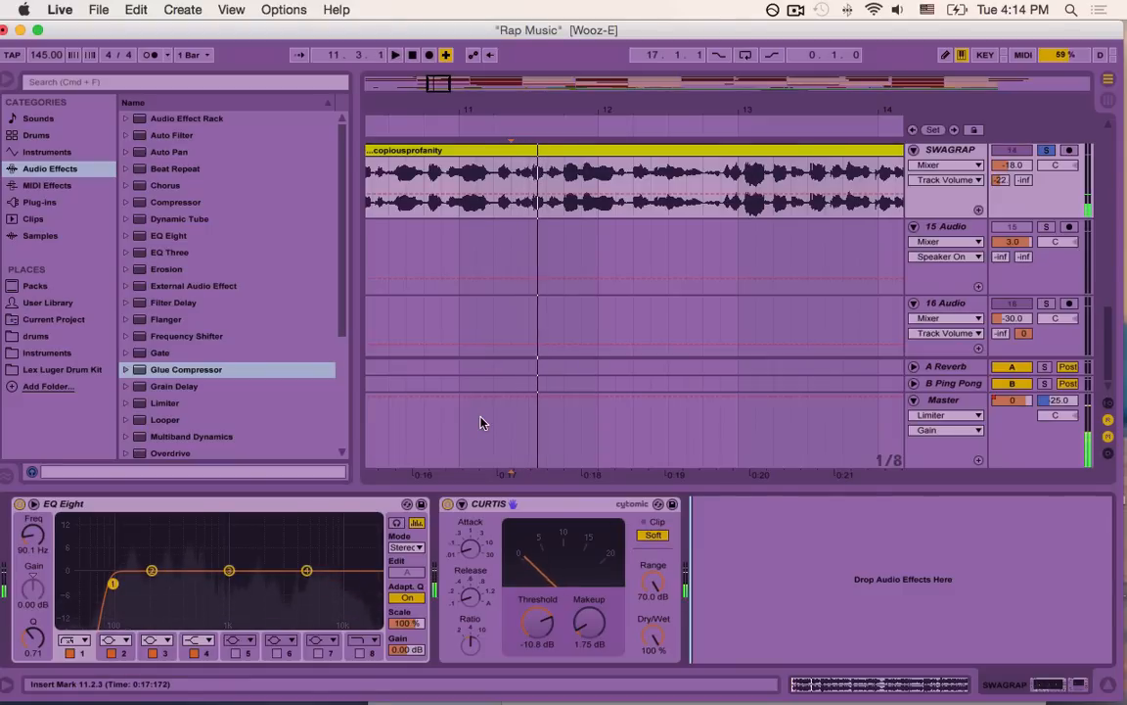
Move EQ Eight's band 4 to 6.12 kHz with a gain of -0.12 dB.
{"action": "left_click_drag", "start_coordinate": [304, 577], "coordinate": [316, 571]}
{"action": "left_click", "coordinate": [847, 637]}
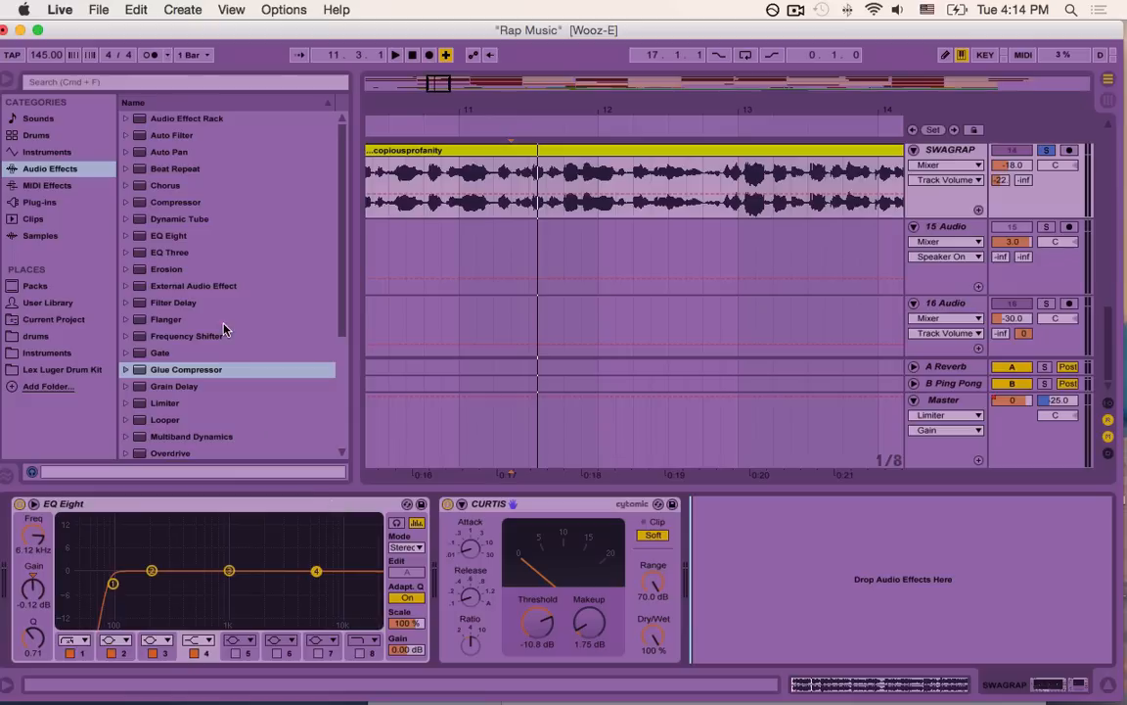
Add a default Compressor after CURTIS on the SWAGRAP track and rename it CRAIG.
{"action": "double_click", "coordinate": [161, 203]}
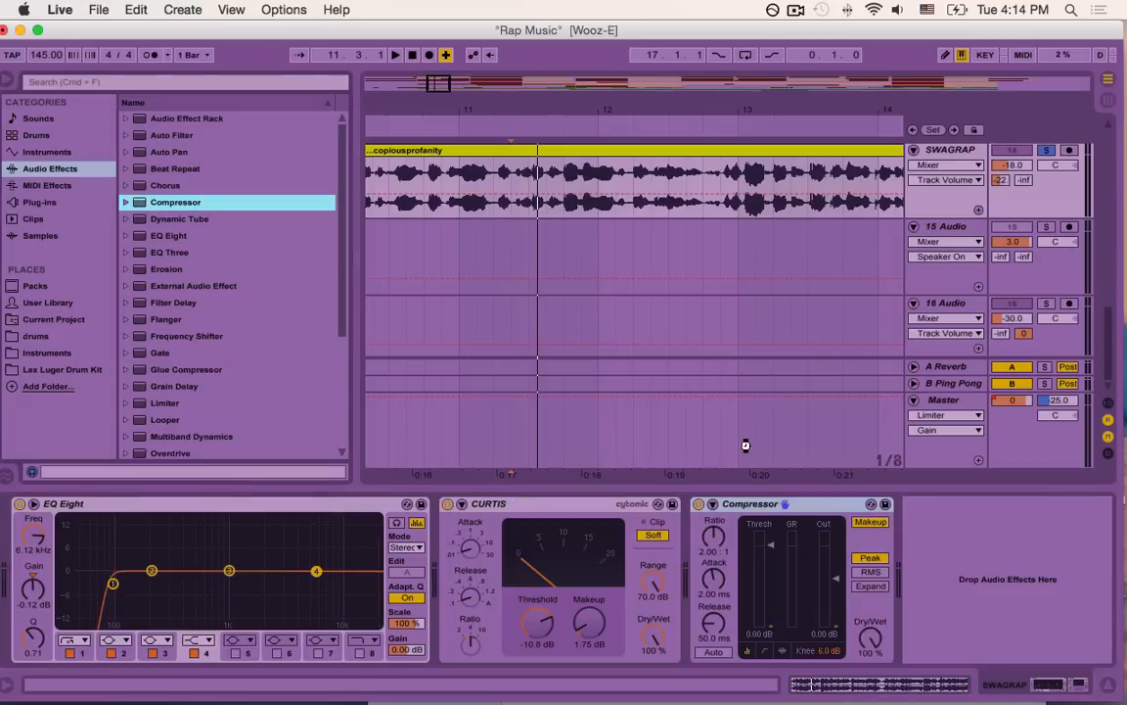
{"action": "key", "text": "super+r"}
{"action": "type", "text": "CR"}
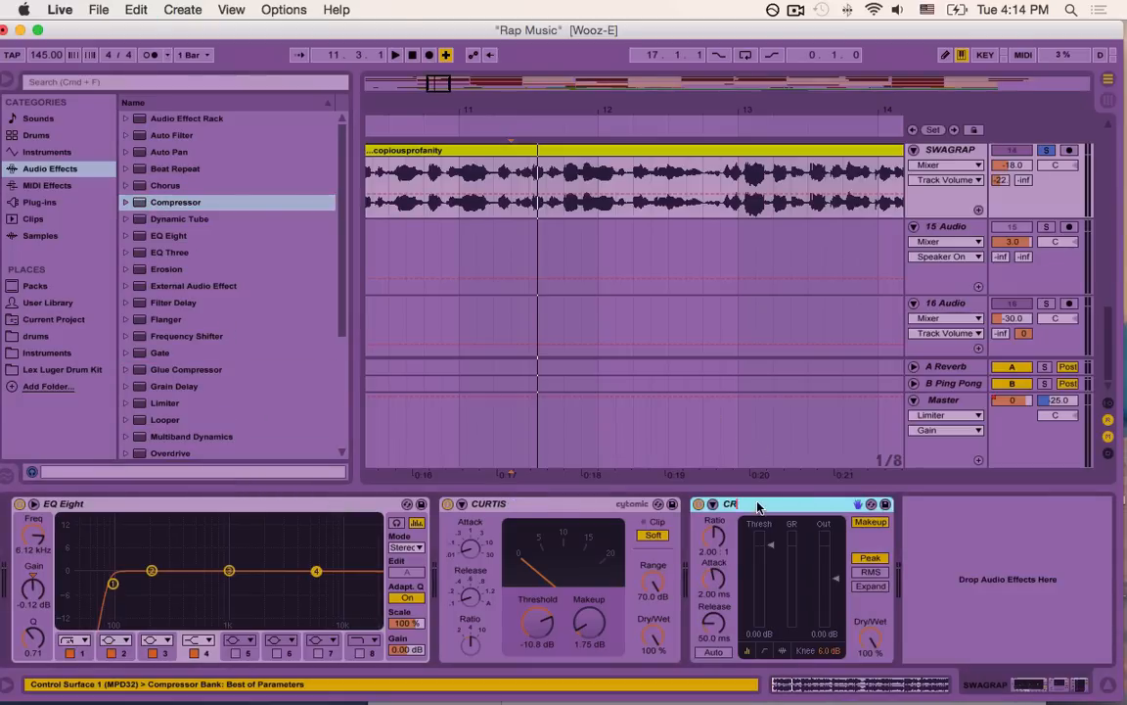
{"action": "key", "text": "Return"}
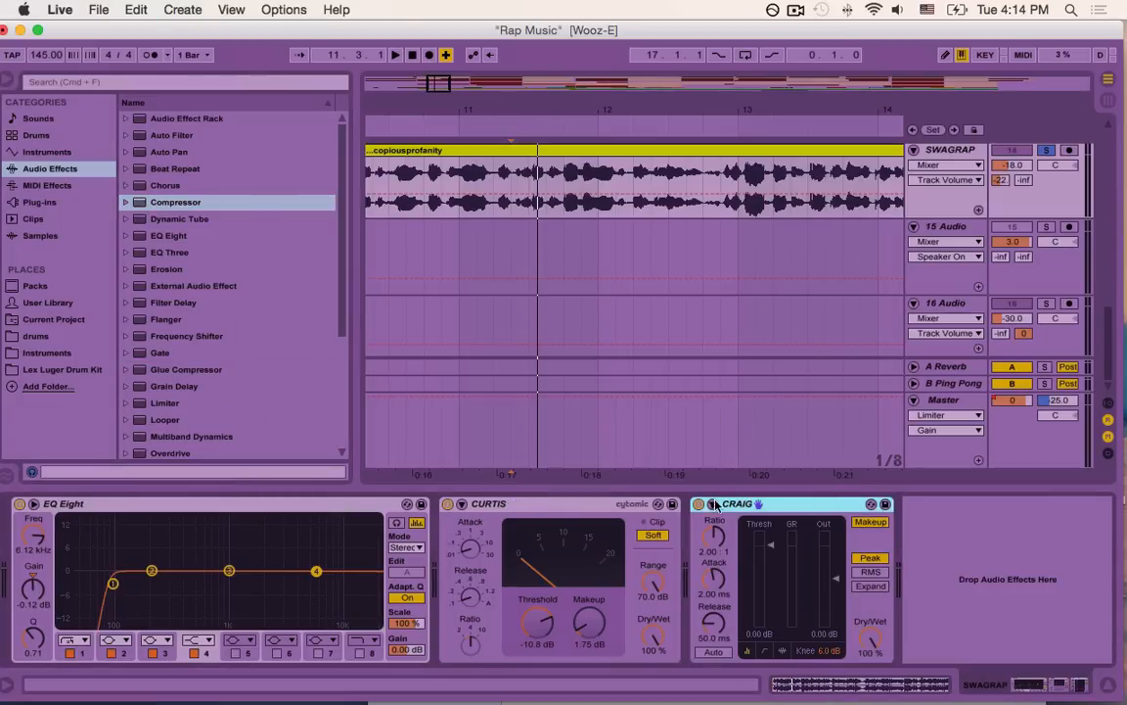
Replace the default CRAIG compressor with the De-esser compressor preset and rename the preset device CRAIG.
{"action": "left_click", "coordinate": [126, 202]}
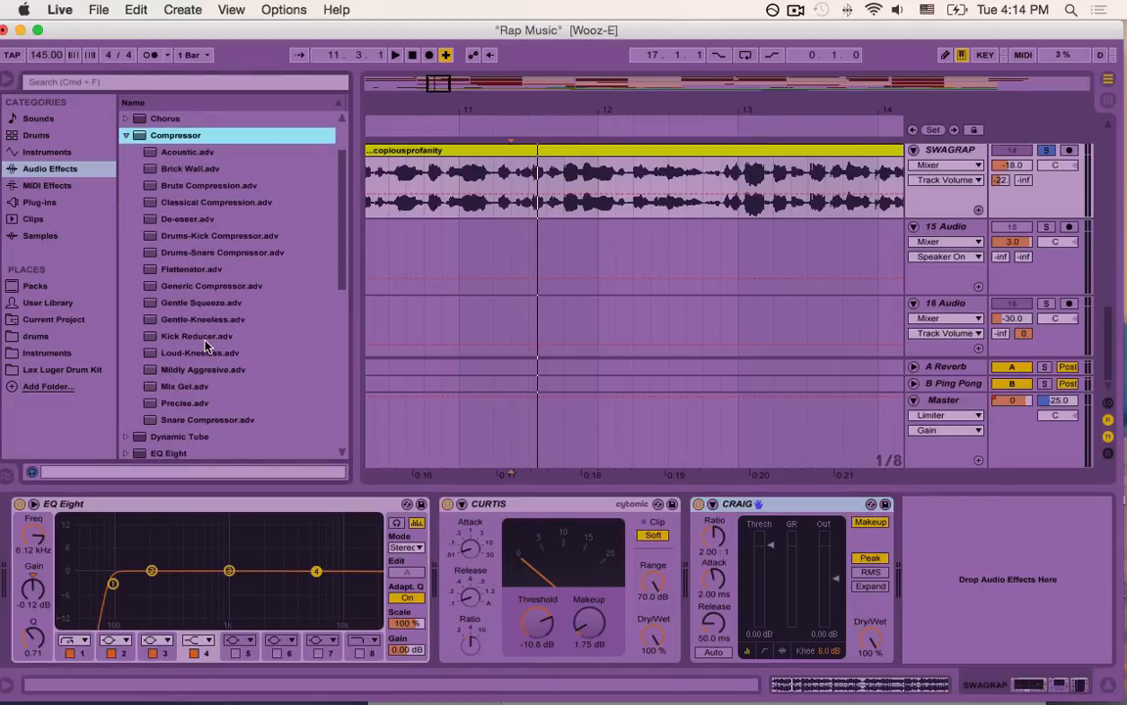
{"action": "left_click", "coordinate": [191, 221]}
{"action": "double_click", "coordinate": [182, 227]}
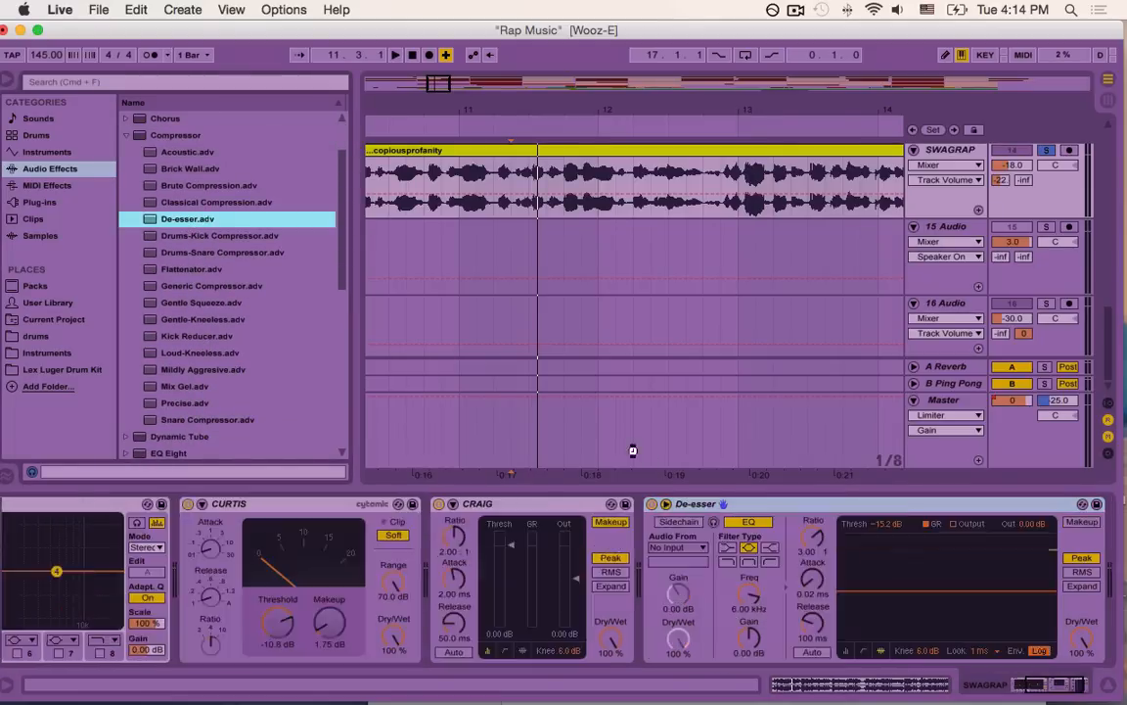
{"action": "left_click", "coordinate": [466, 504]}
{"action": "key", "text": "Delete"}
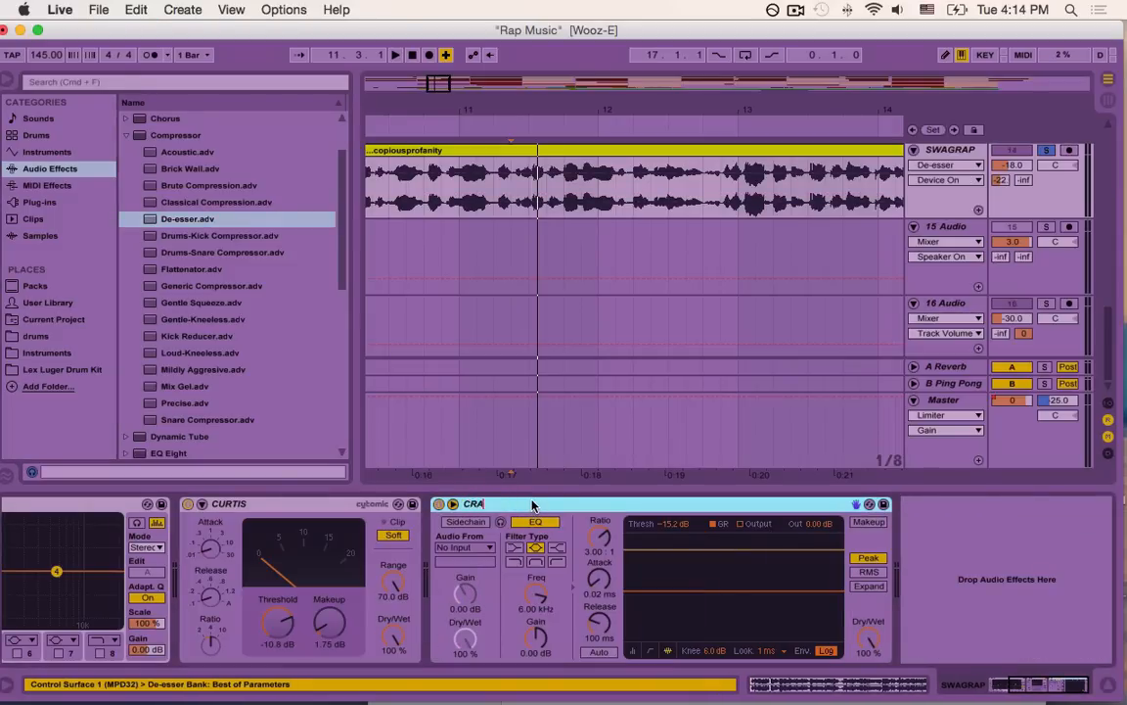
{"action": "key", "text": "Return"}
Switch CRAIG's sidechain EQ to the high-pass filter and monitor its transfer curve while playing the soloed vocal from 10.3.3.
{"action": "left_click", "coordinate": [557, 562]}
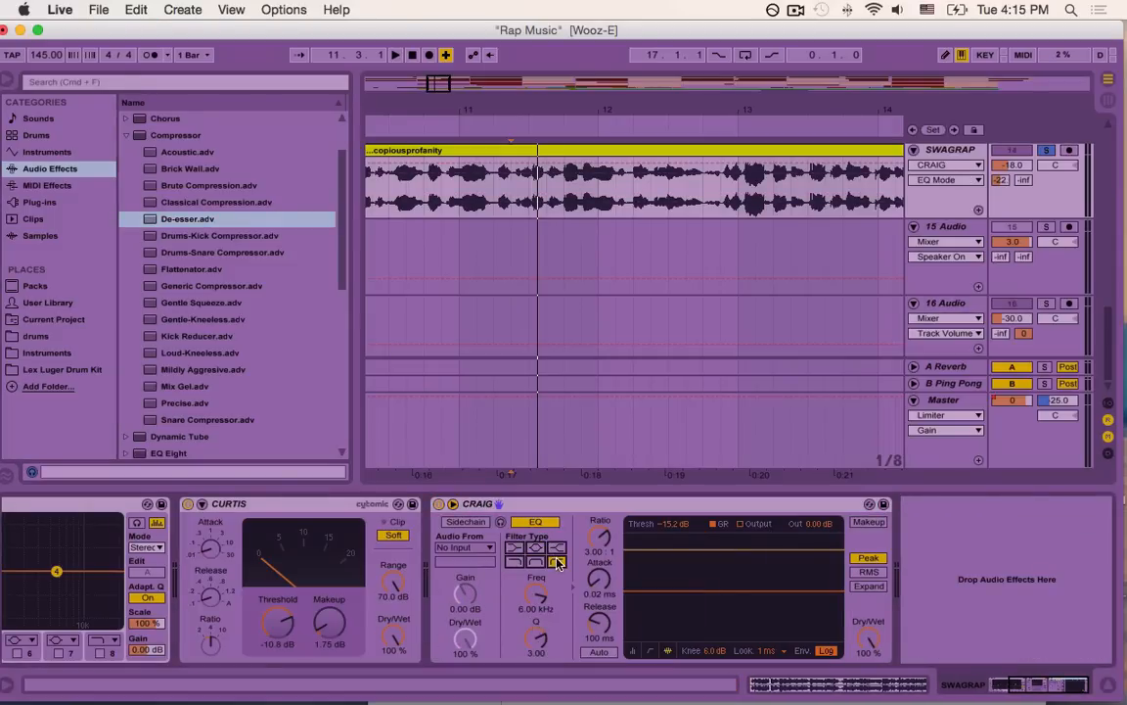
{"action": "left_click", "coordinate": [649, 652]}
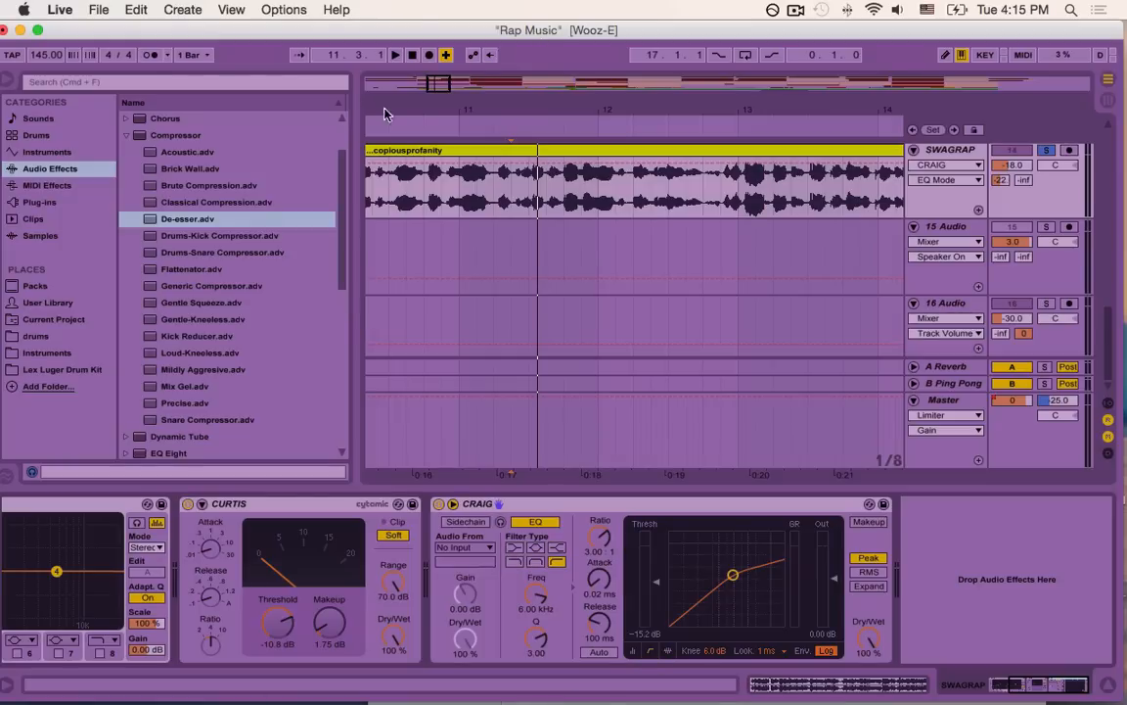
{"action": "key", "text": "space"}
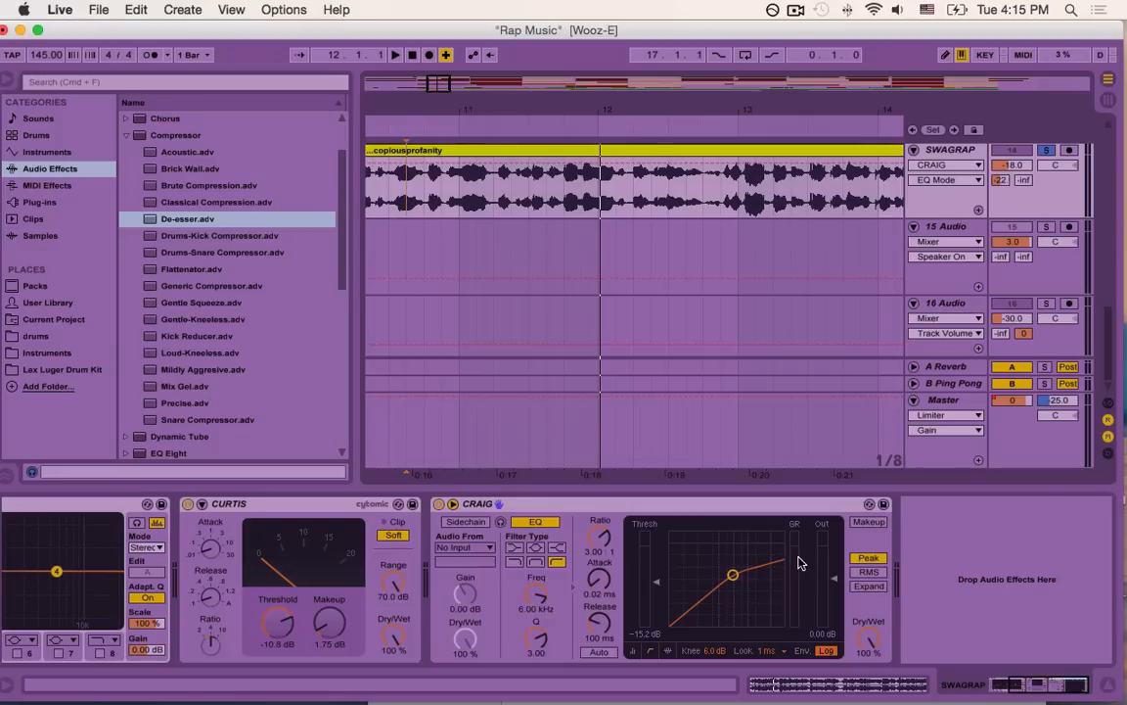
{"action": "key", "text": "space"}
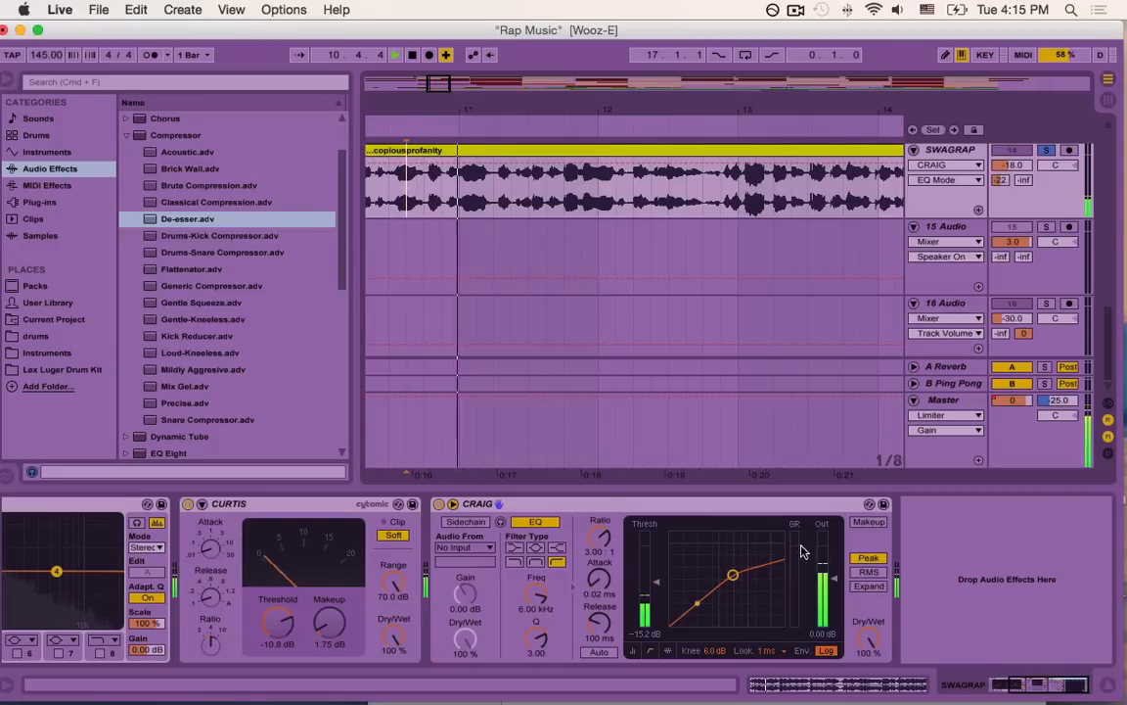
{"action": "key", "text": "space"}
Unsolo the SWAGRAP track and play the de-essed vocal with the beat from 9.1.1.
{"action": "left_click_drag", "start_coordinate": [441, 86], "coordinate": [563, 458]}
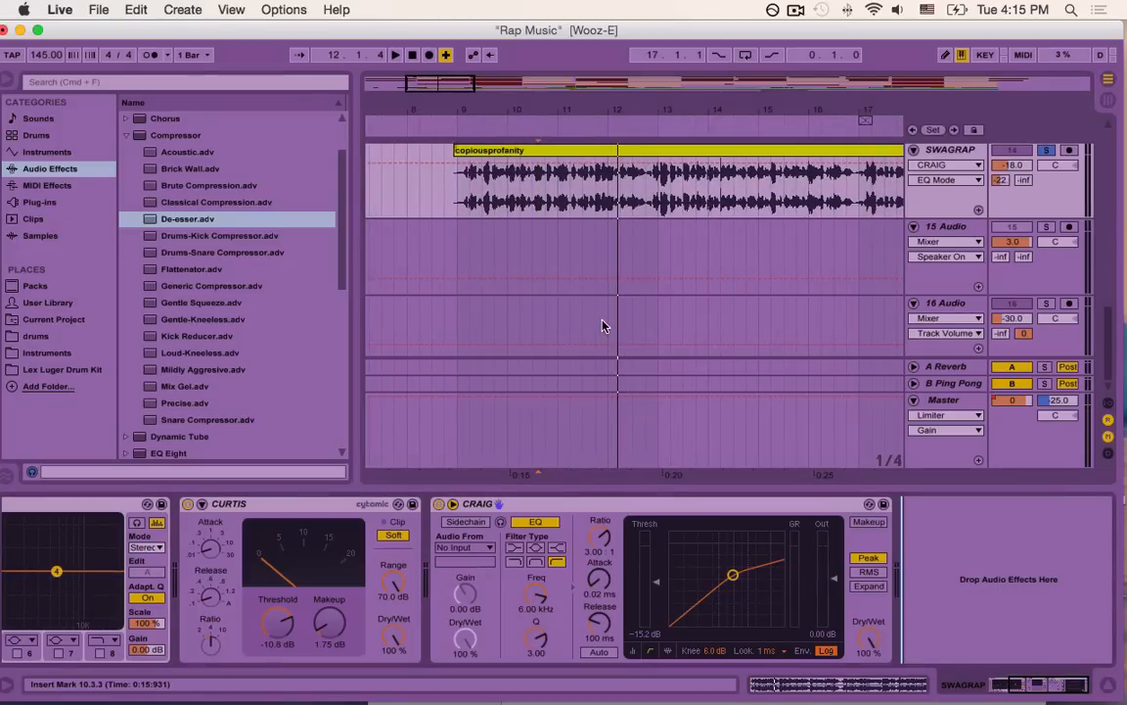
{"action": "left_click", "coordinate": [466, 201]}
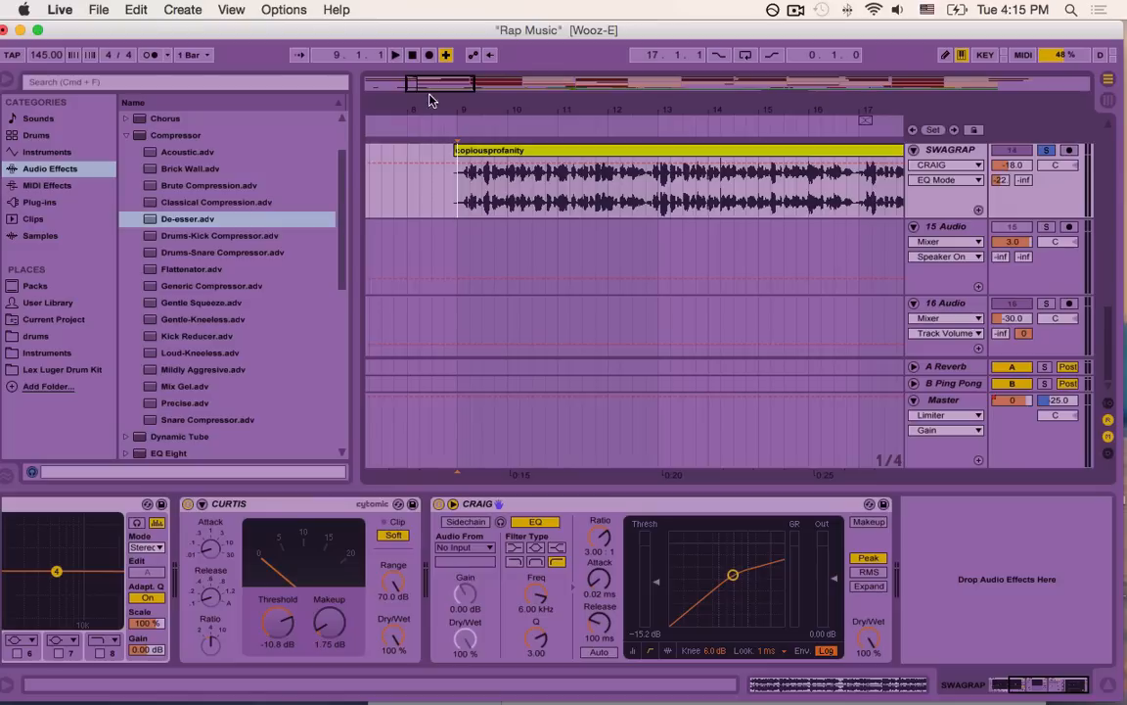
{"action": "left_click_drag", "start_coordinate": [430, 101], "coordinate": [421, 74]}
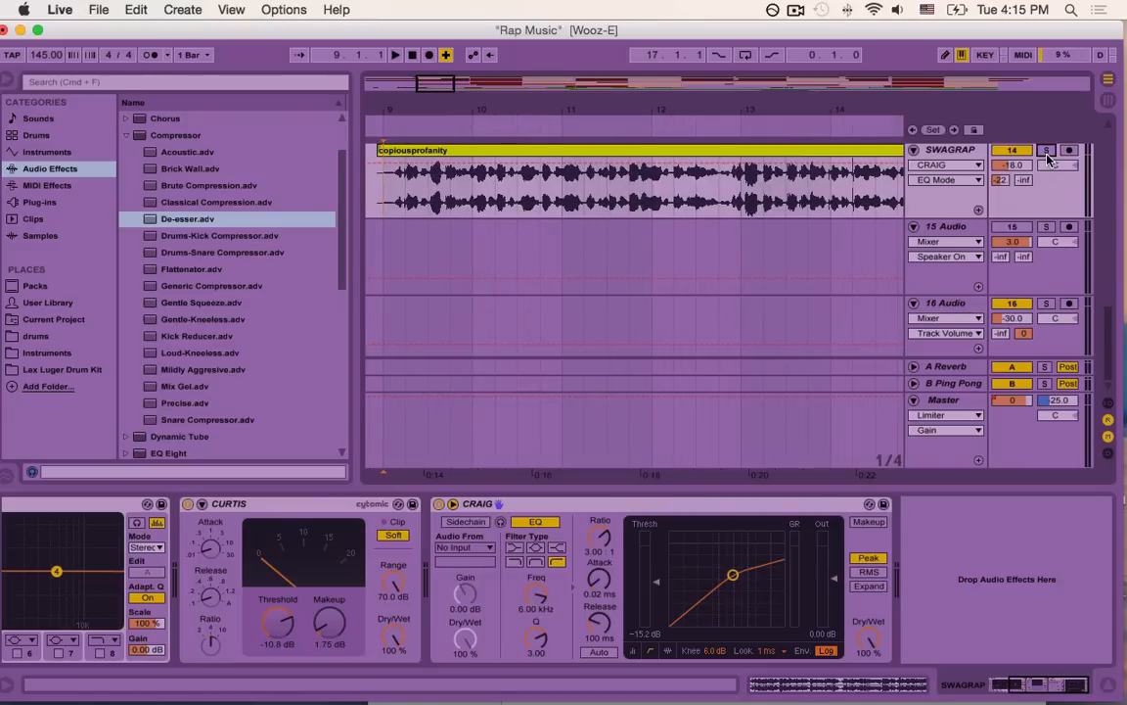
{"action": "key", "text": "space"}
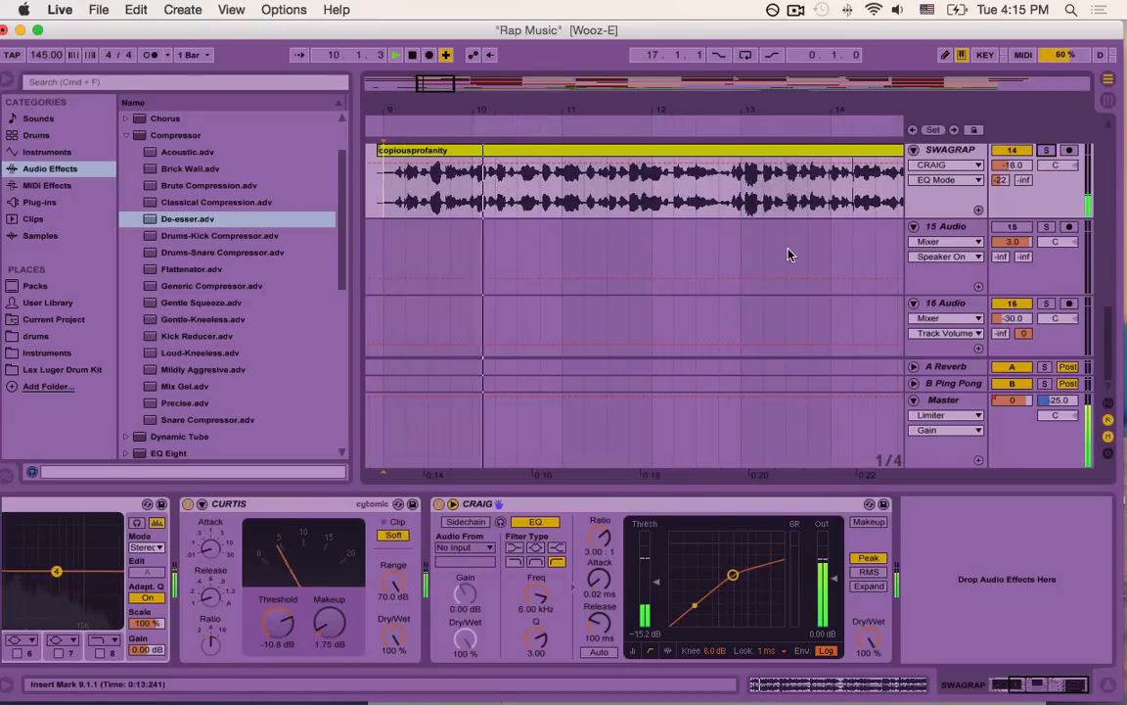